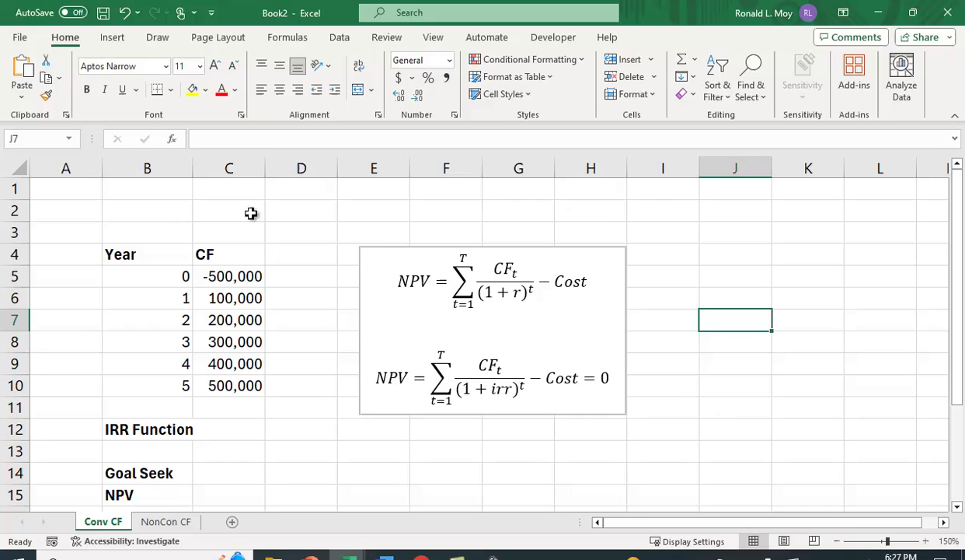
Widen column B slightly and calculate the IRR of the cash flows in C12 with =IRR(C5:C10).
left_click_drag(191, 168, 197, 168)
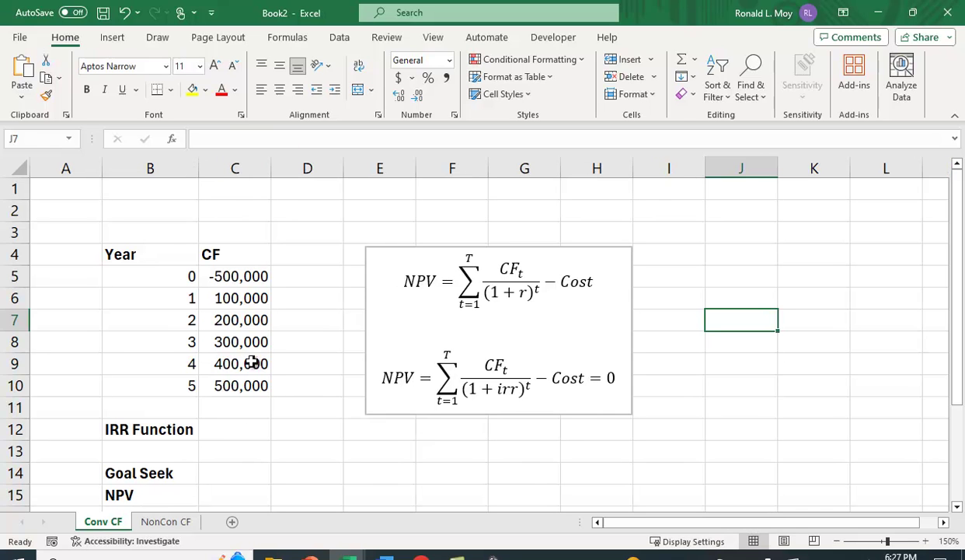
left_click(240, 429)
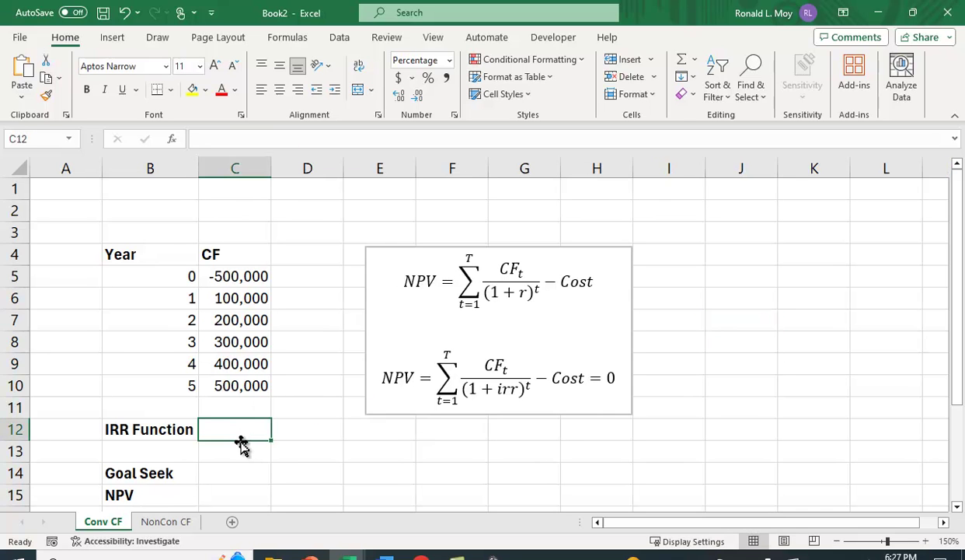
type("=irr")
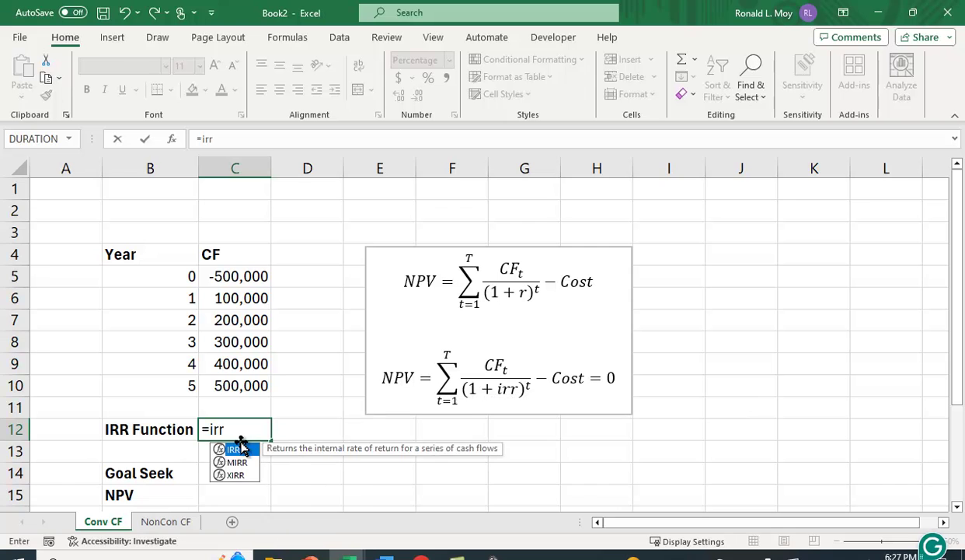
type("(")
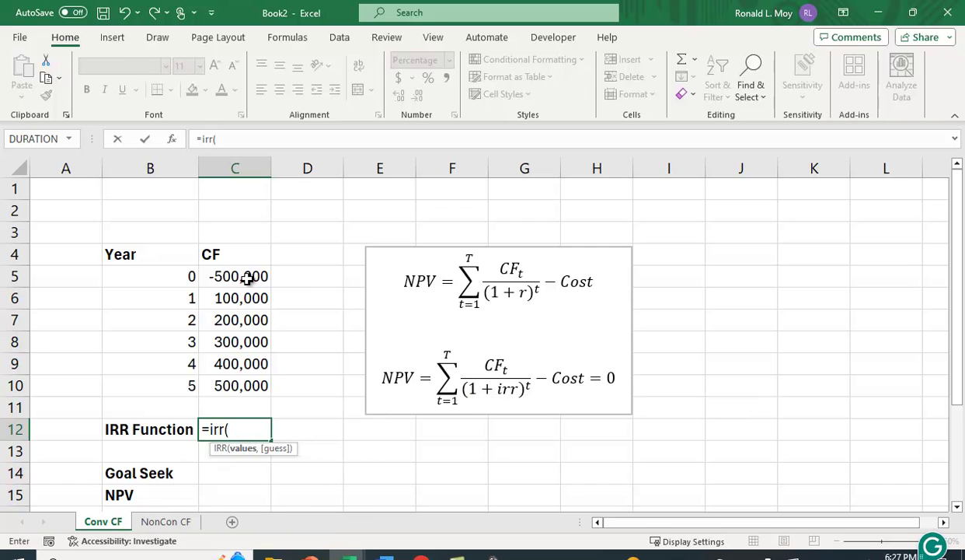
left_click_drag(245, 276, 254, 399)
type(")")
key("Return")
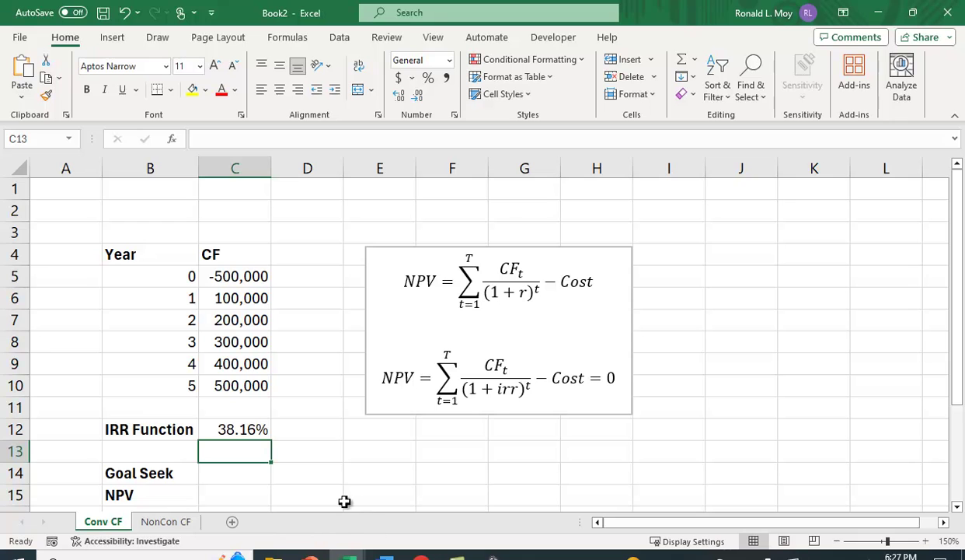
Calculate the NPV in C15 with =NPV(C14,C6:C10)+C5, using the empty Goal Seek cell as the rate.
scroll(322, 449, "down", 1)
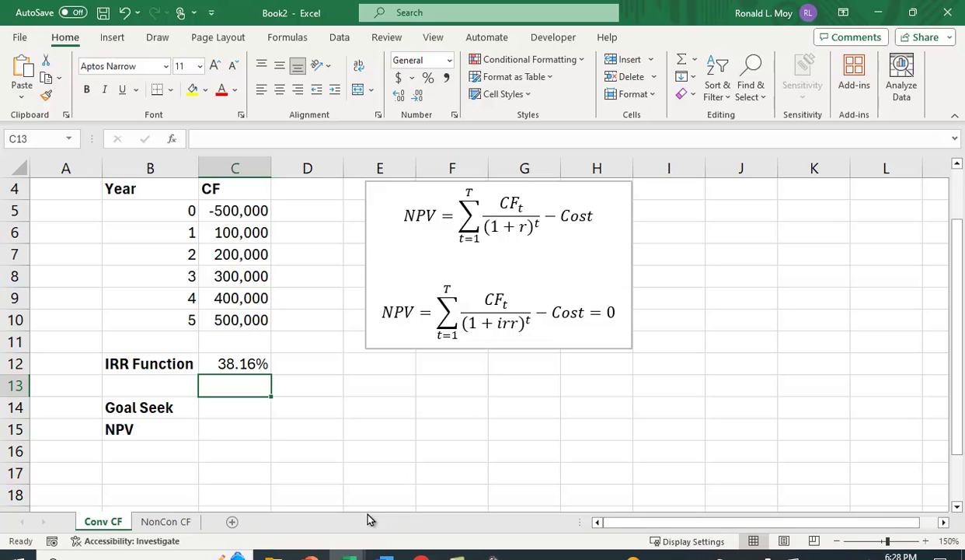
left_click(223, 430)
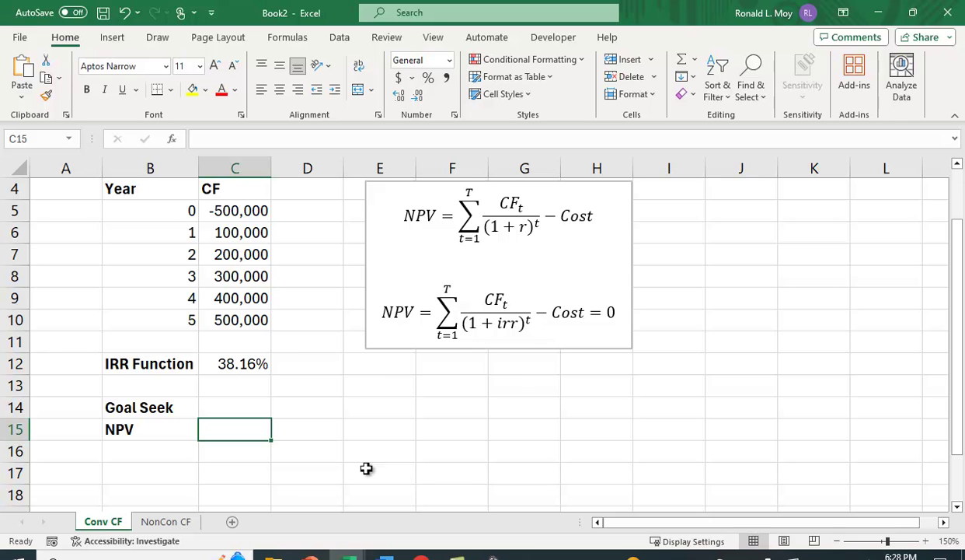
scroll(366, 468, "up", 1)
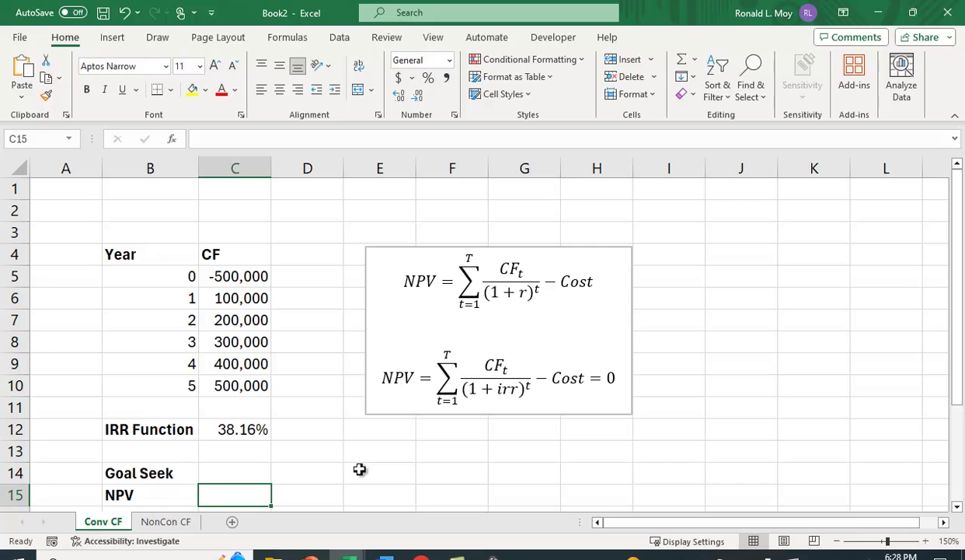
type("=npv(")
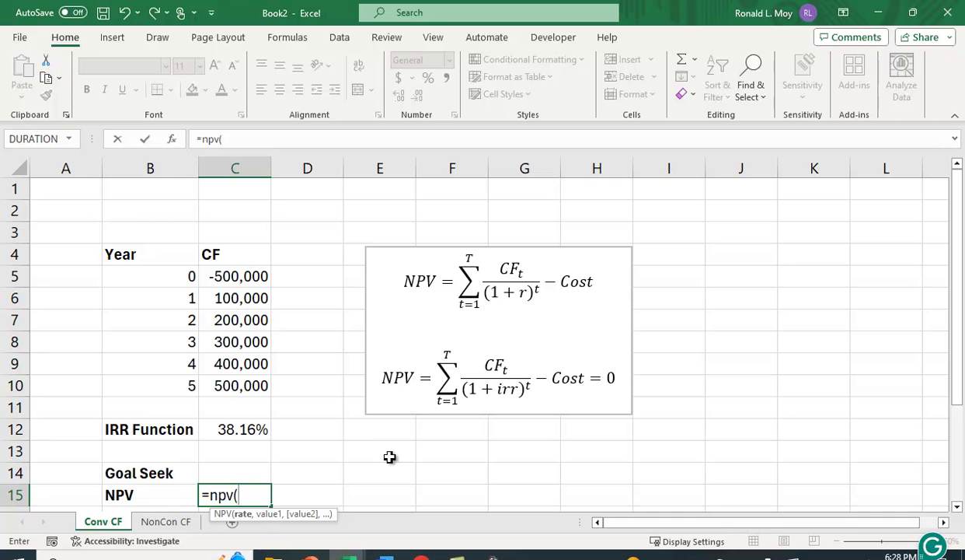
scroll(392, 454, "down", 1)
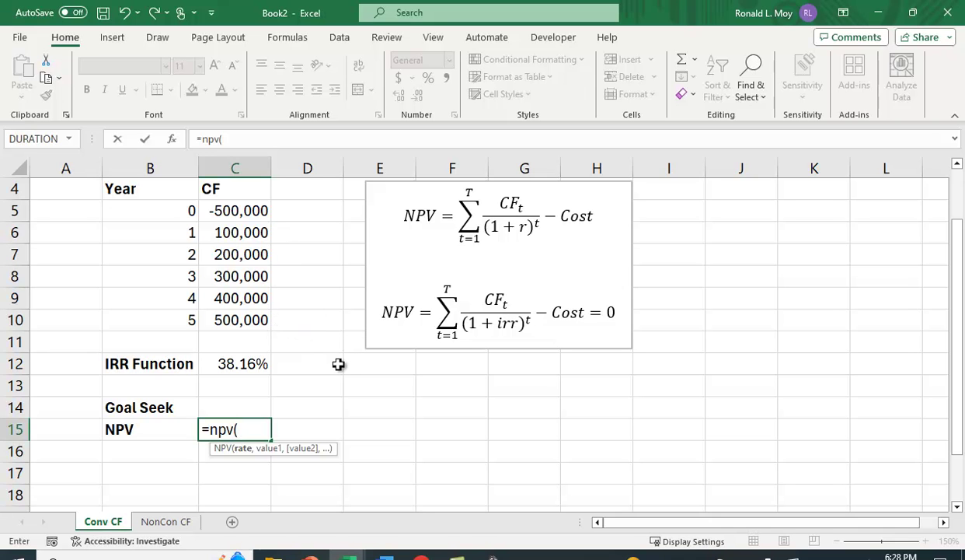
left_click(246, 409)
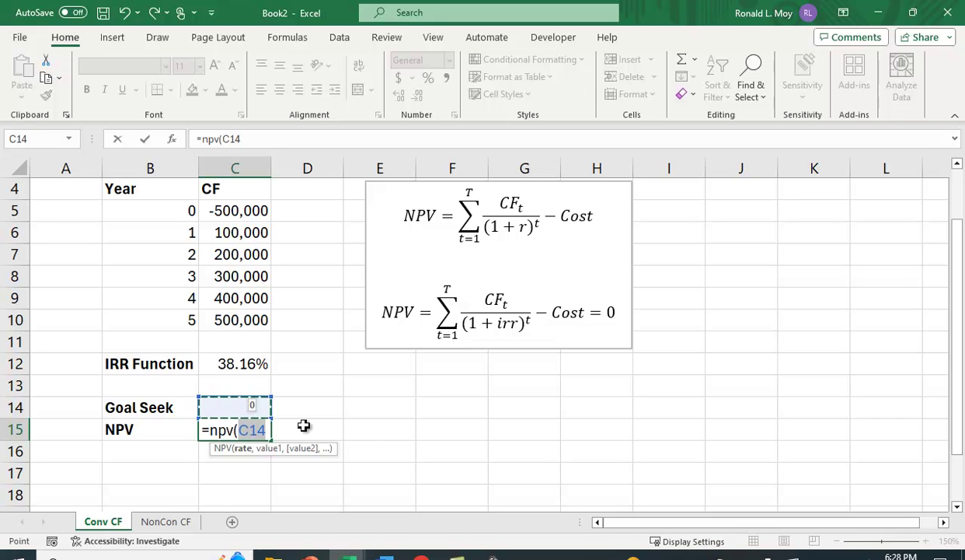
type(",")
left_click_drag(238, 233, 264, 325)
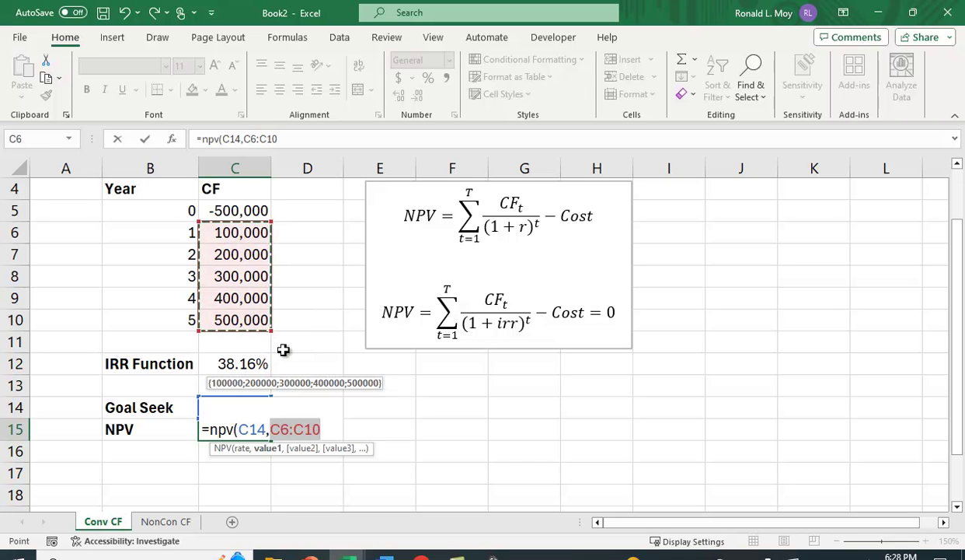
type(")")
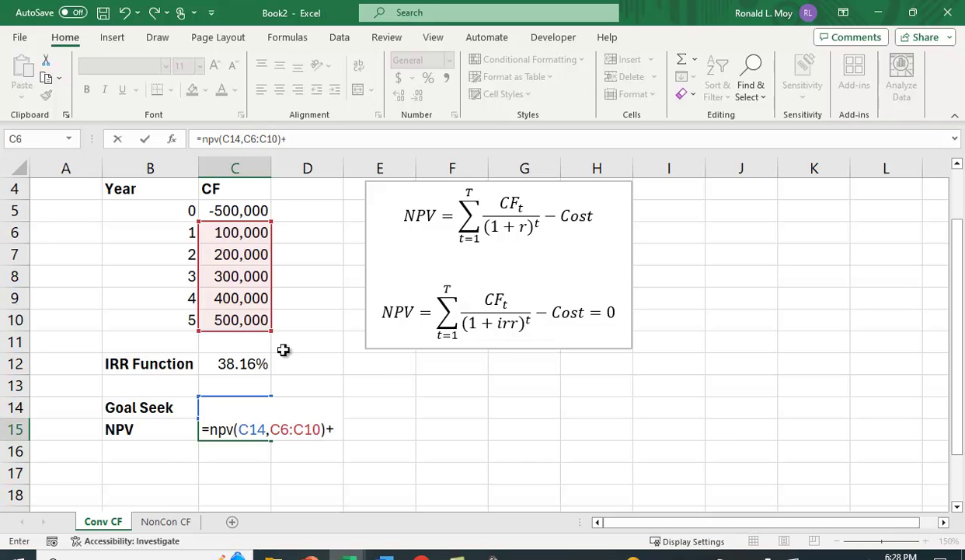
type("+")
scroll(284, 350, "up", 1)
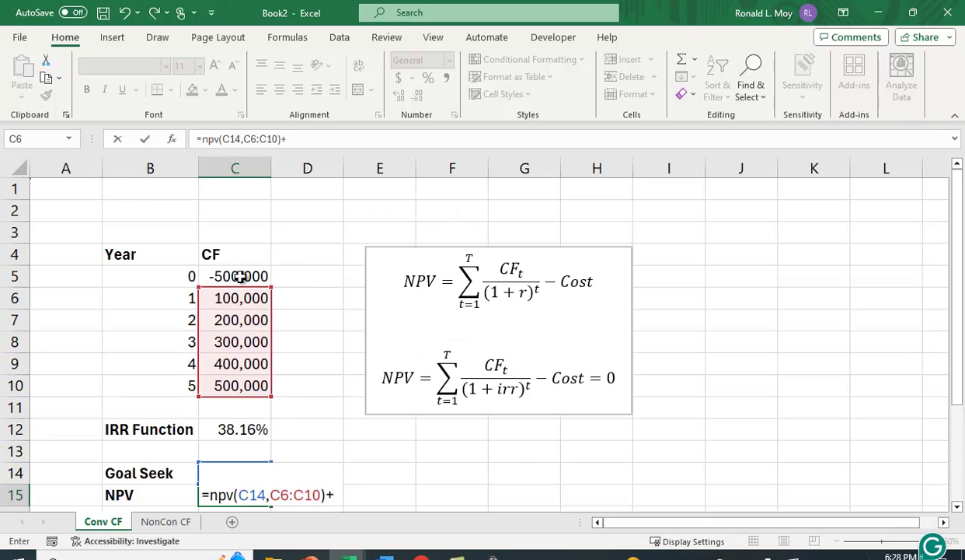
left_click(256, 280)
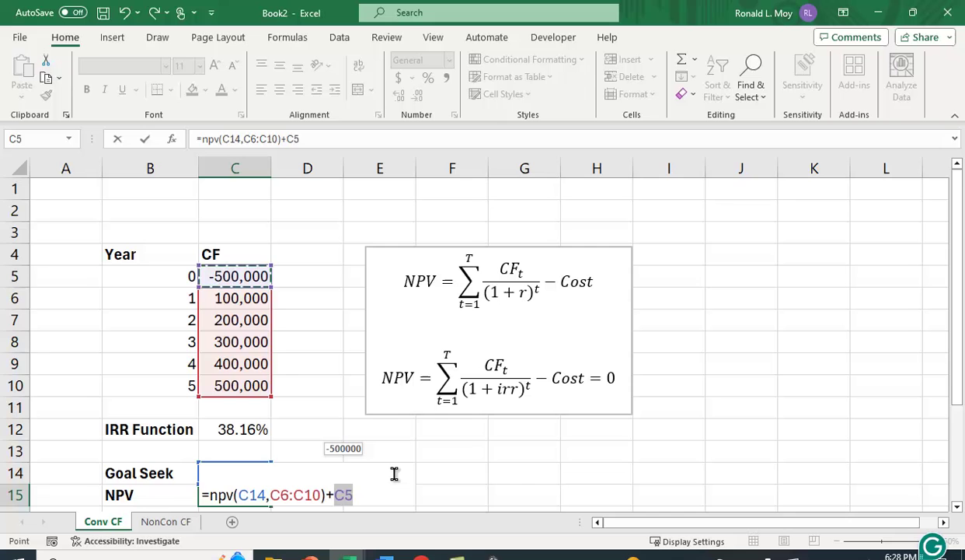
key("Return")
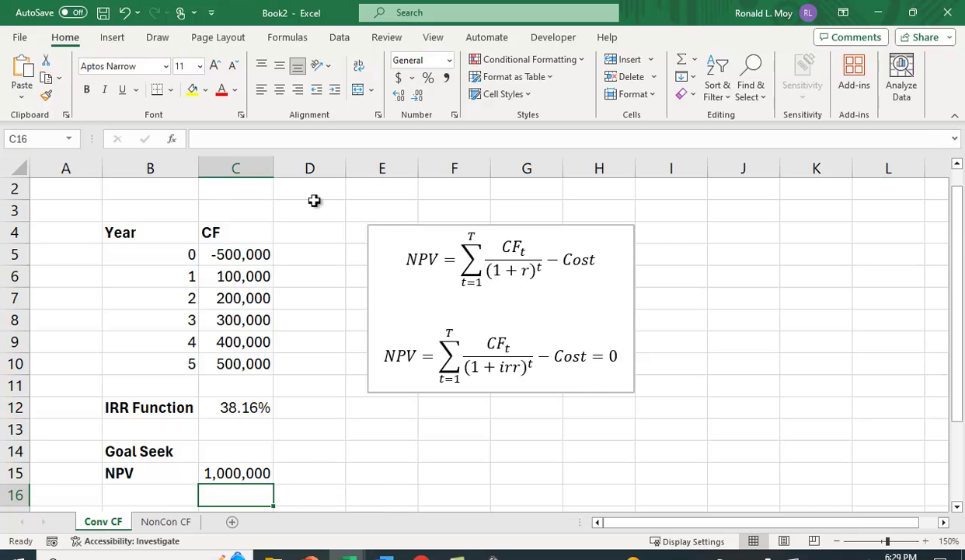
Run Goal Seek to set the NPV in C15 to 0 by changing cell C14, and keep the solution.
scroll(263, 279, "down", 1)
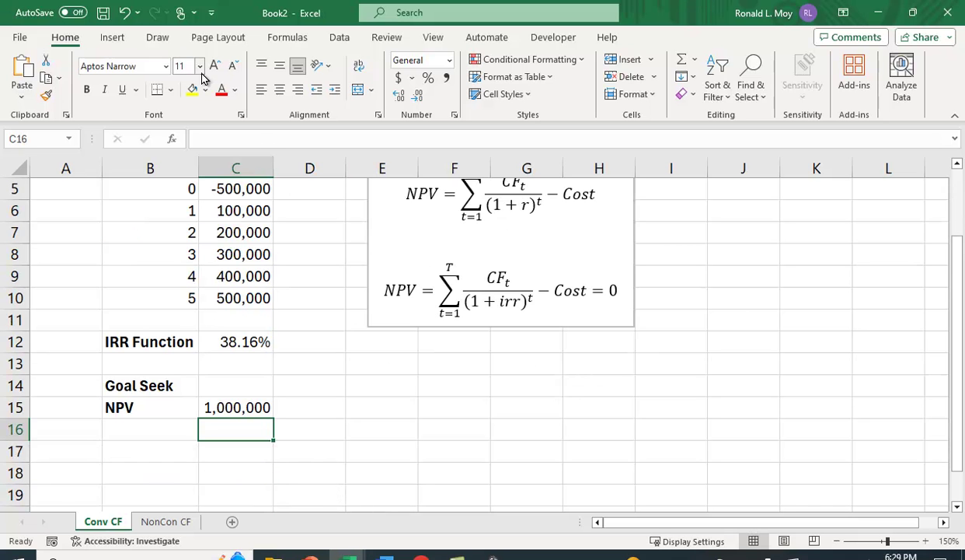
left_click(339, 39)
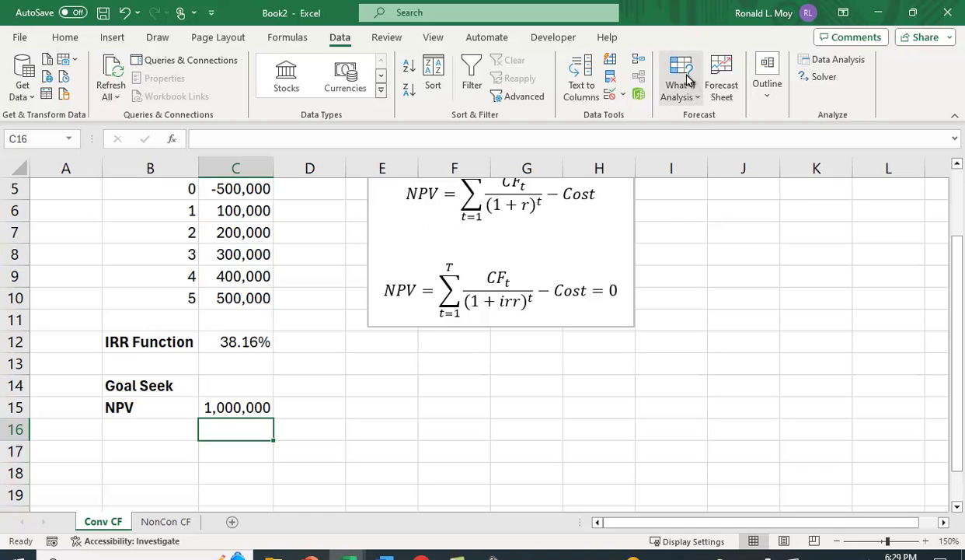
left_click(685, 81)
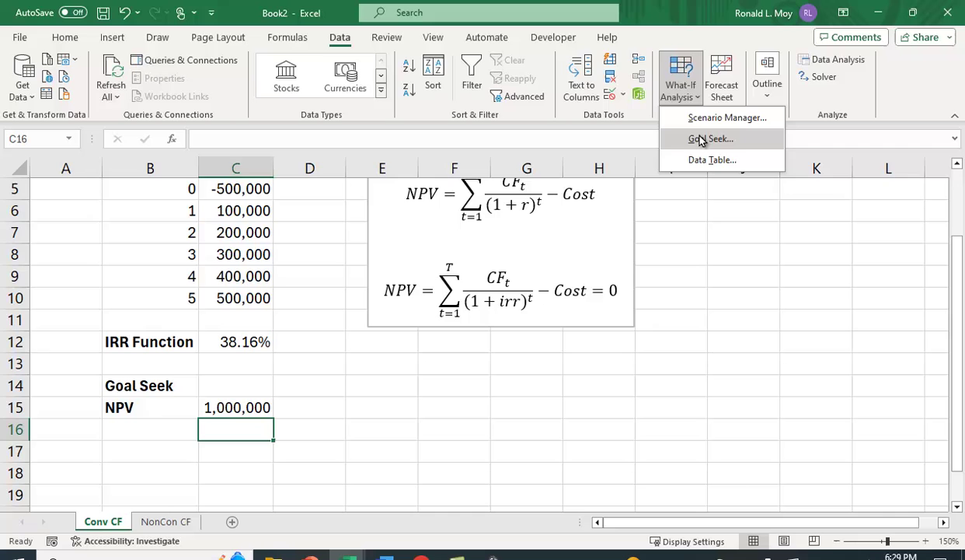
left_click(702, 140)
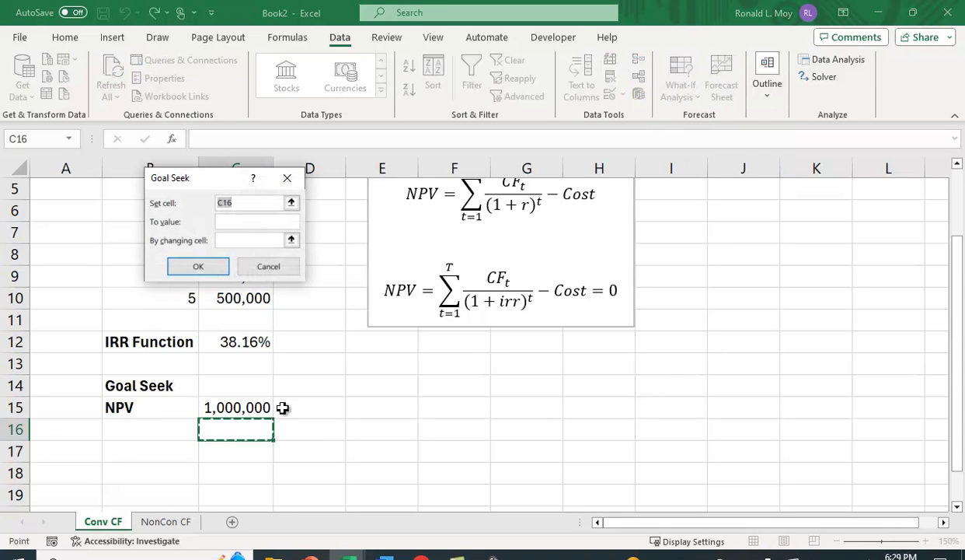
left_click(202, 408)
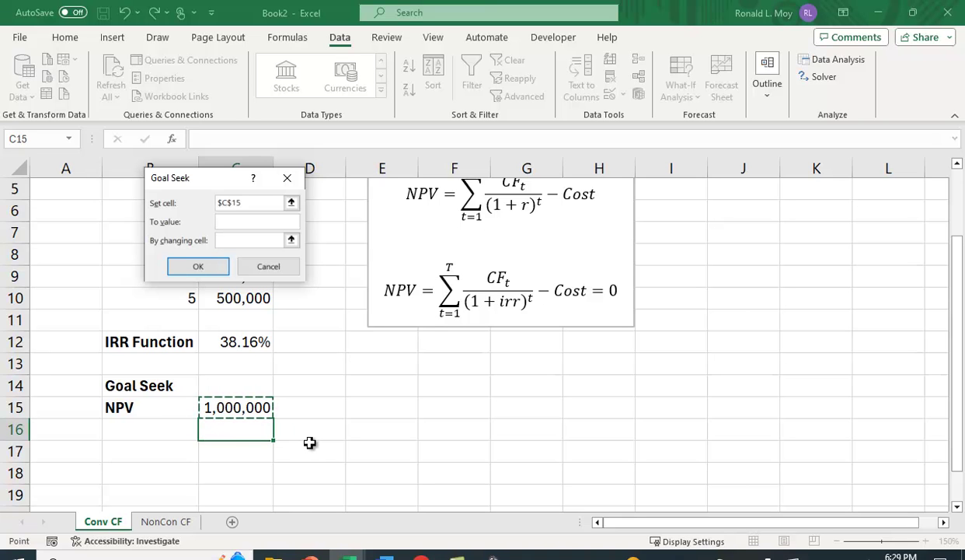
left_click(249, 223)
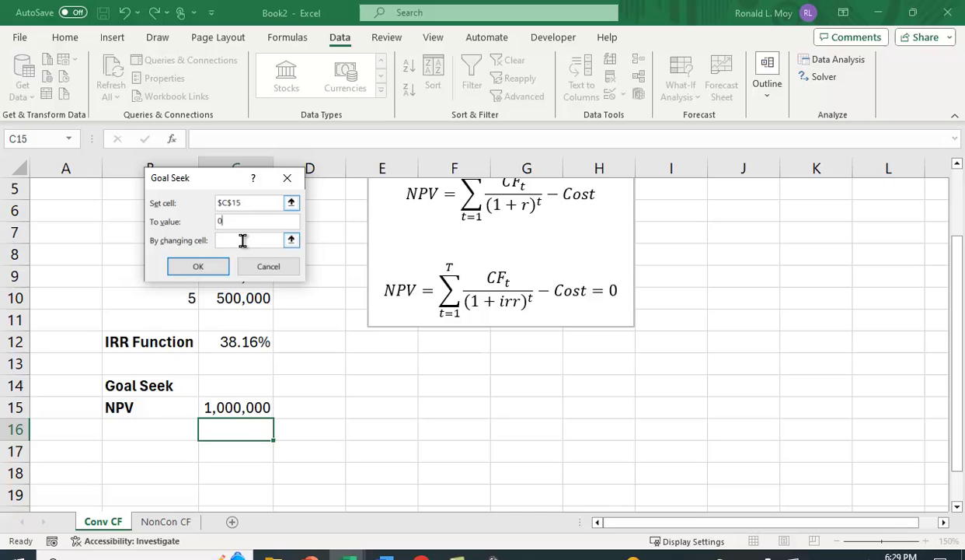
left_click(225, 380)
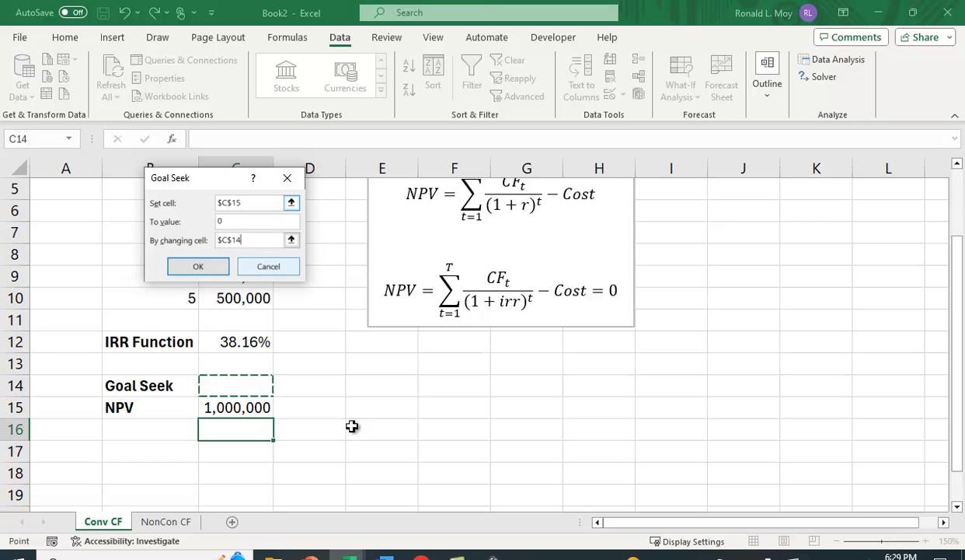
left_click(200, 265)
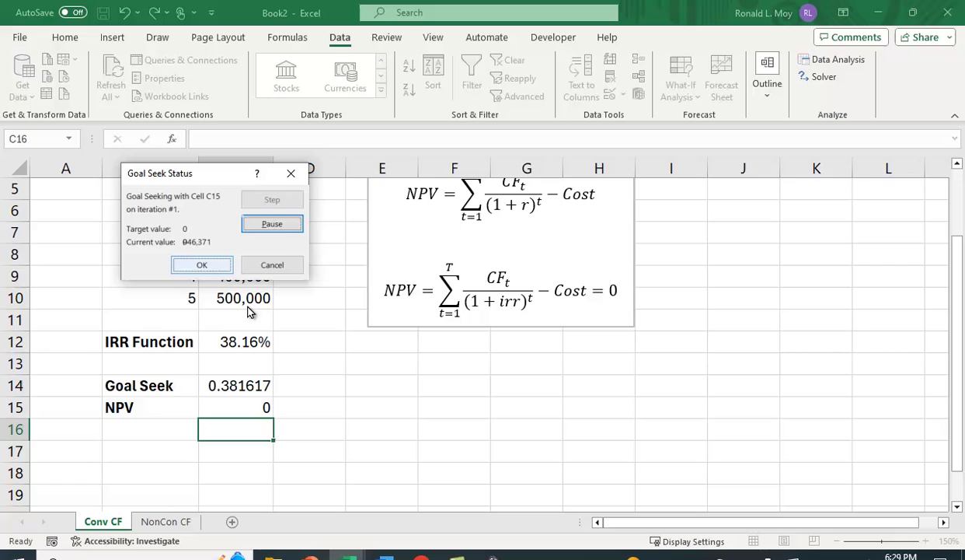
left_click(203, 266)
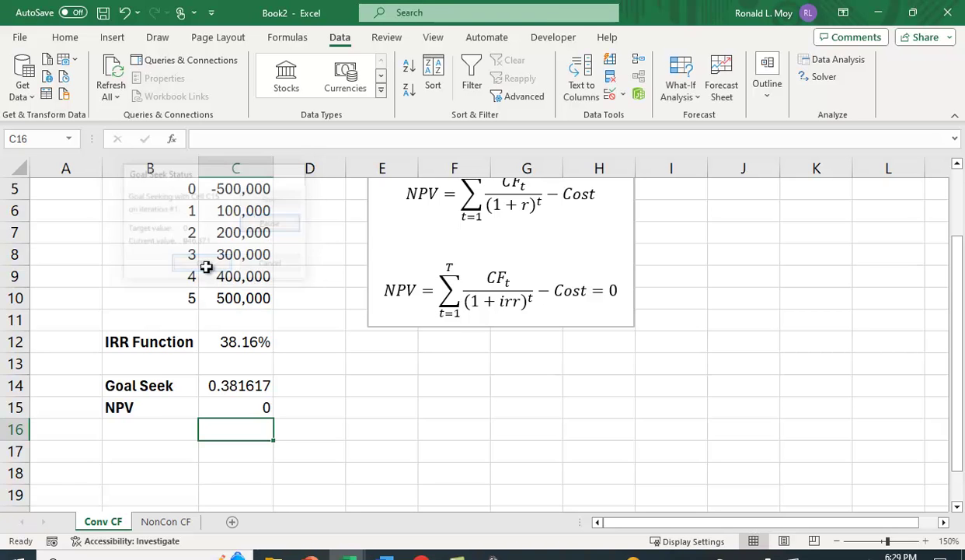
Format the Goal Seek rate in C14 as a percentage with two decimal places.
left_click(249, 376)
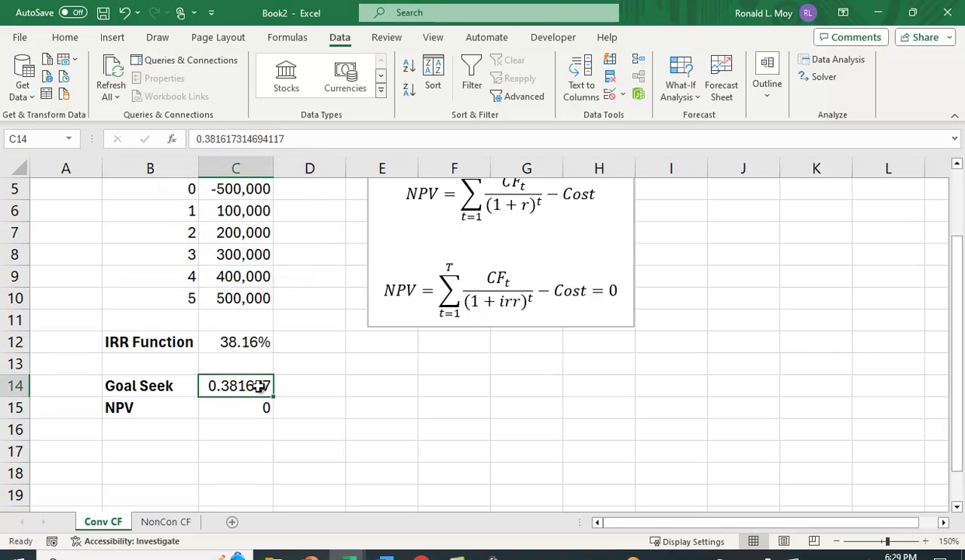
left_click(65, 37)
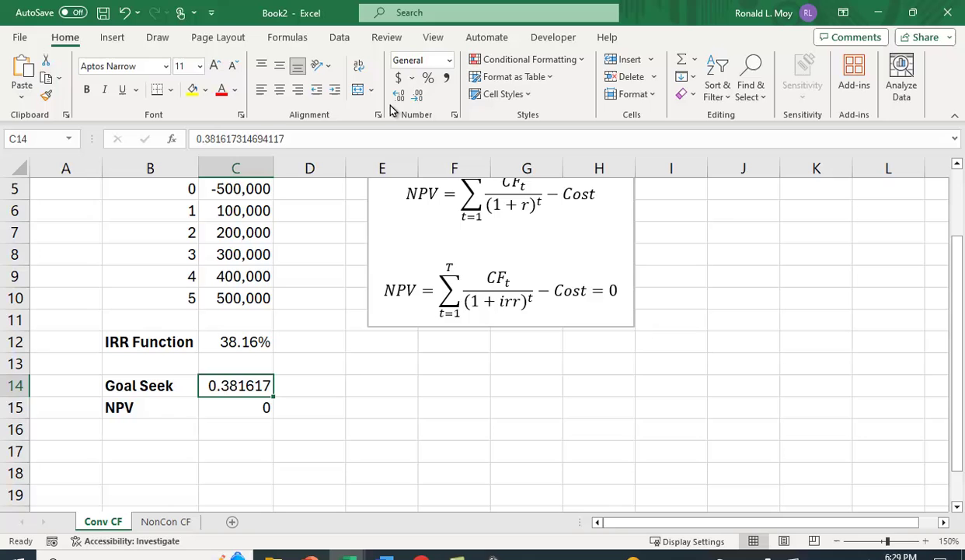
left_click(428, 78)
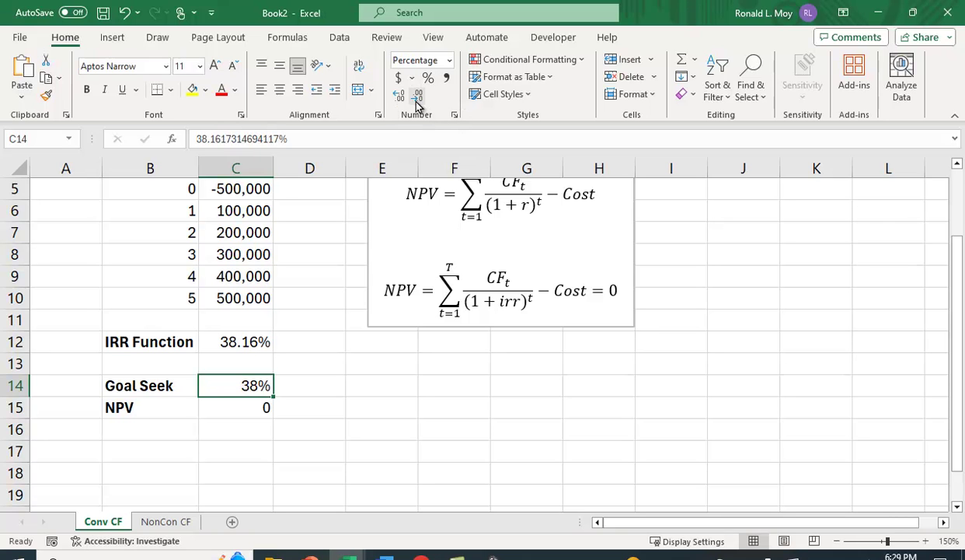
left_click(402, 99)
left_click(402, 100)
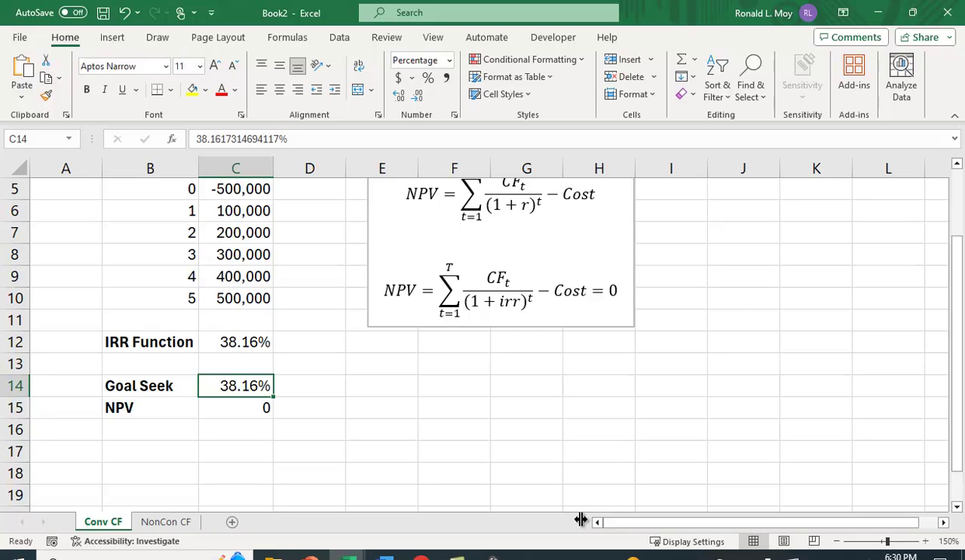
scroll(571, 405, "up", 1)
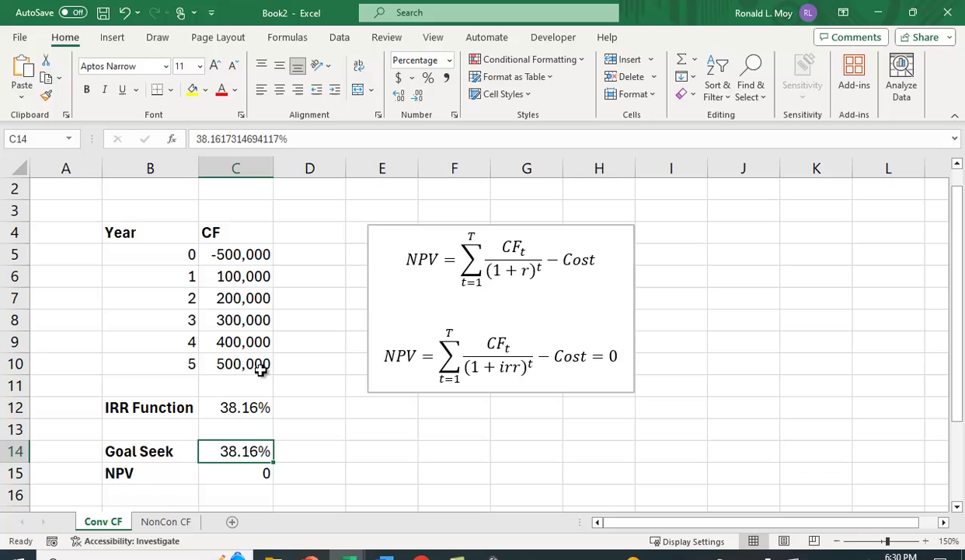
Open the NonCon CF sheet and examine where the NPV curve crosses zero across the full range of rates.
left_click(168, 525)
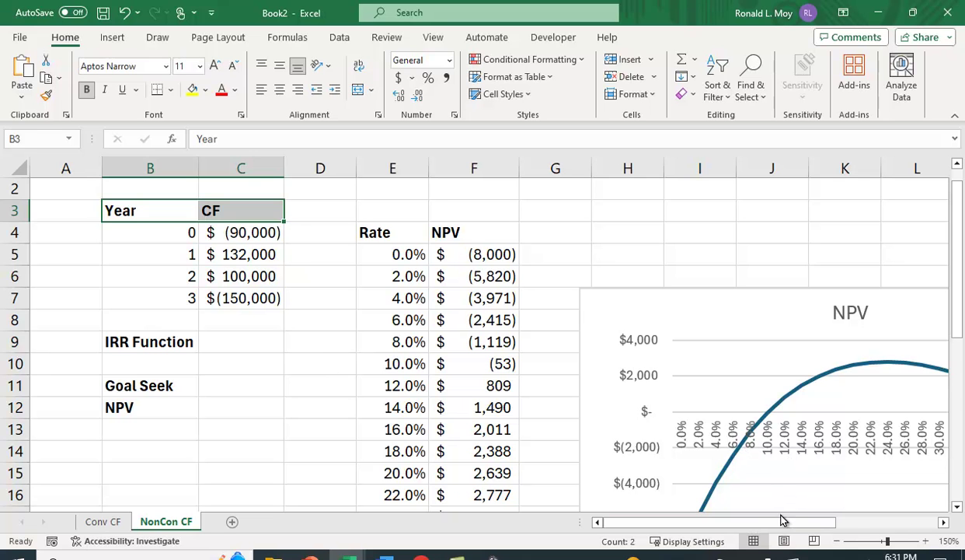
left_click_drag(784, 529, 855, 529)
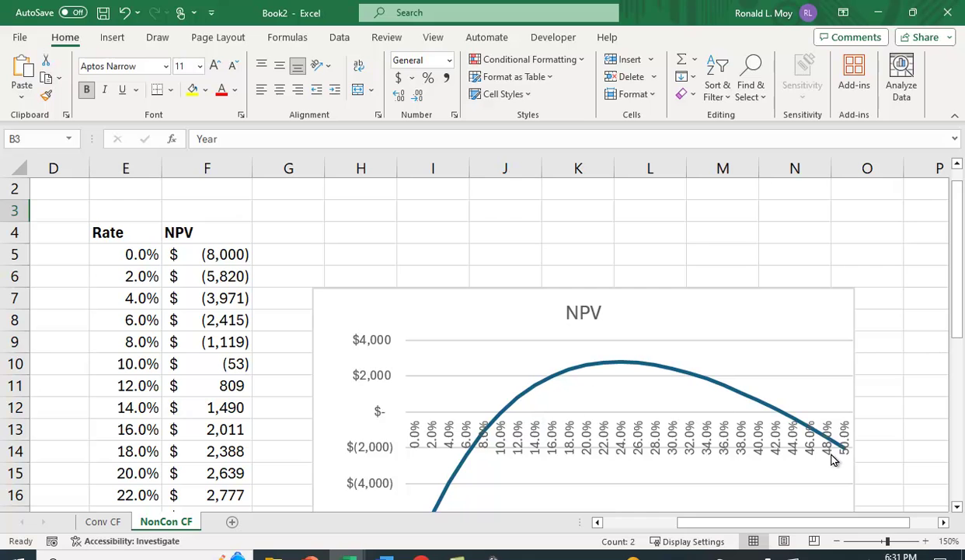
scroll(314, 360, "down", 1)
scroll(315, 360, "down", 1)
scroll(308, 376, "up", 2)
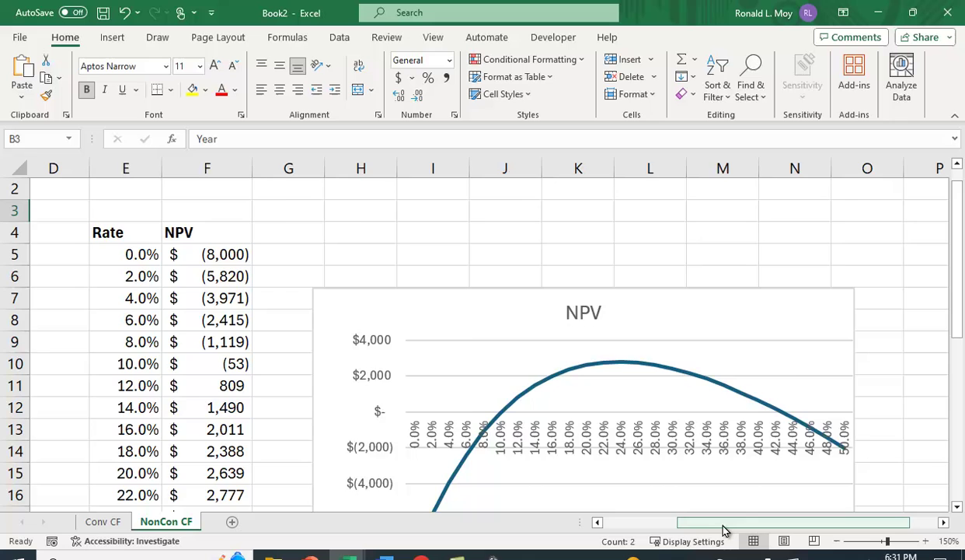
left_click_drag(723, 529, 643, 528)
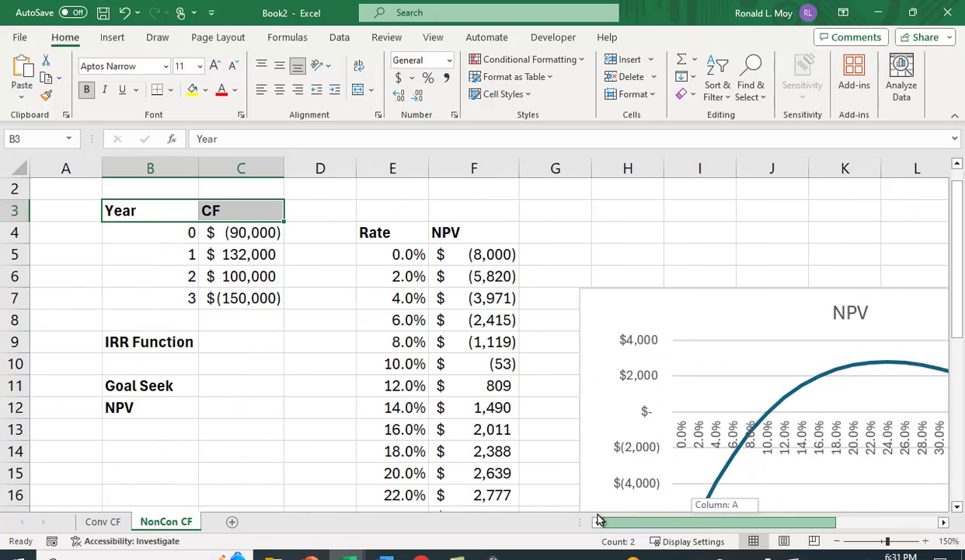
Calculate the IRR of the nonconventional cash flows in C9 with =IRR(C4:C7) and show it with two decimal places.
left_click(264, 348)
type("=irr(")
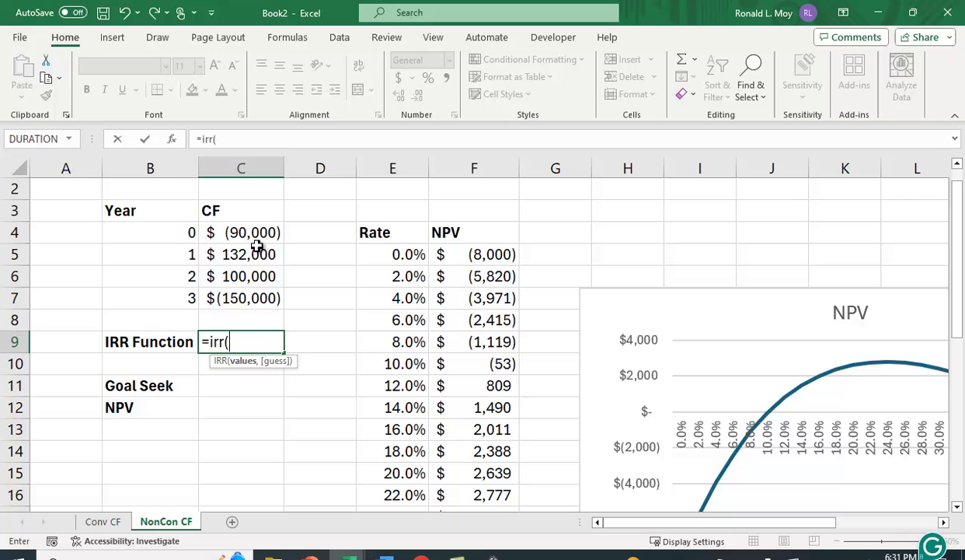
left_click_drag(248, 233, 254, 297)
type(")")
key("Return")
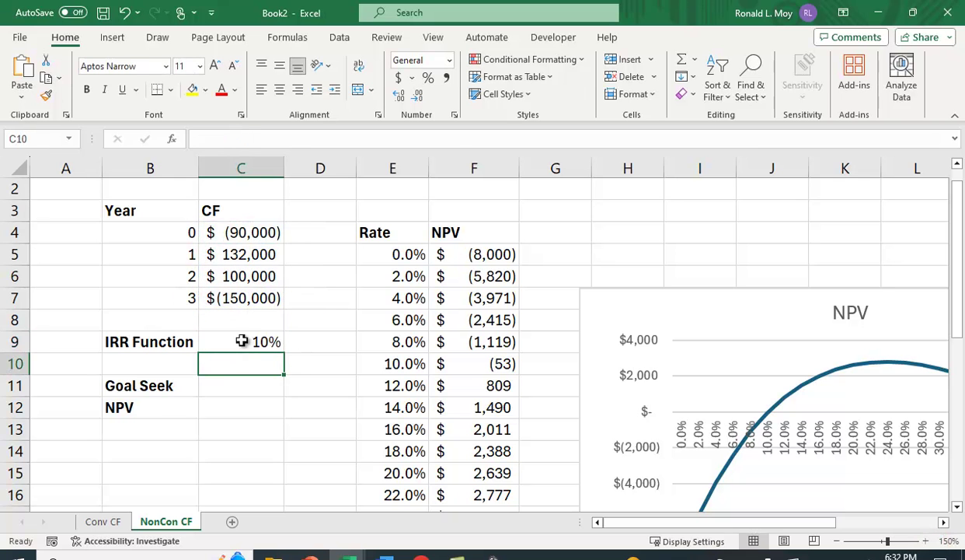
left_click(244, 342)
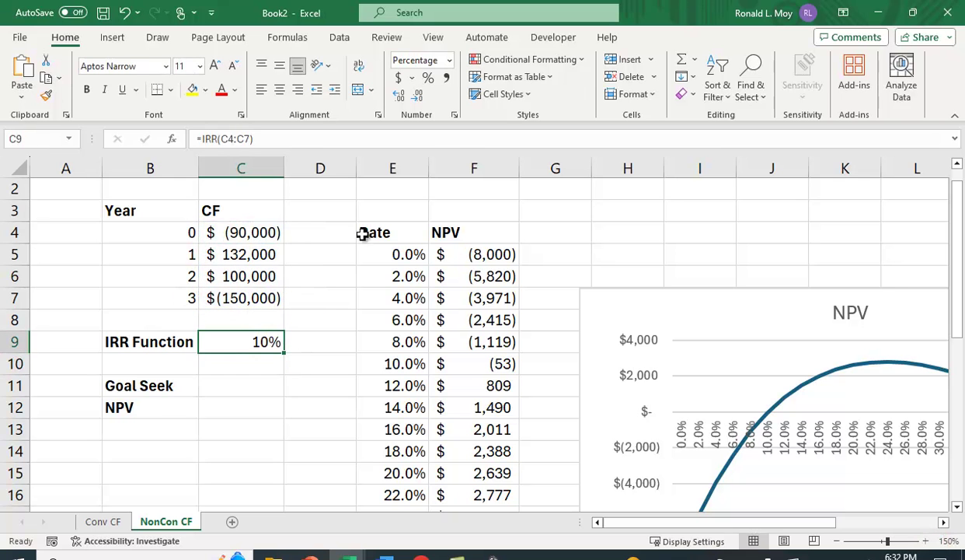
left_click(399, 95)
left_click(400, 95)
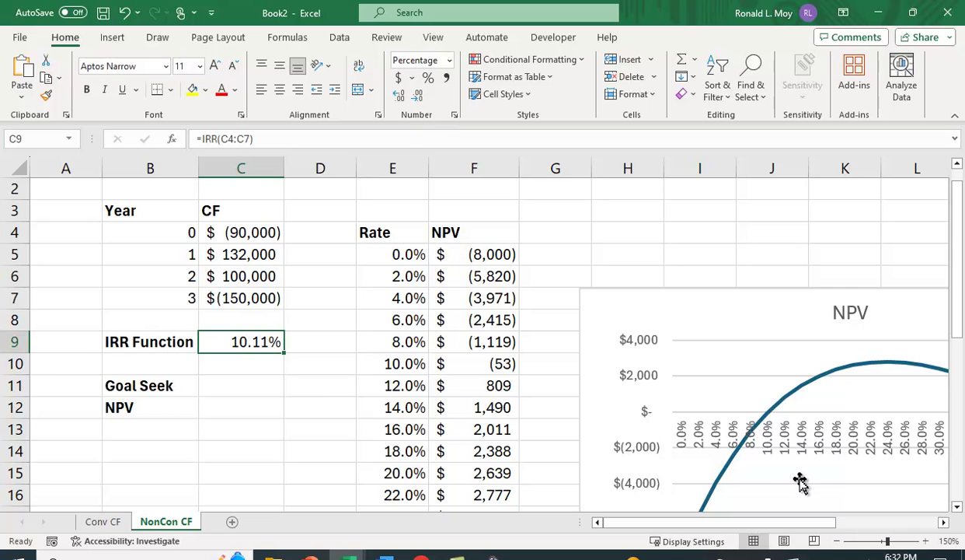
Check the NPV chart's zero crossings and re-enter the IRR in C9 with a 5% guess as =IRR(C4:C7,5%).
mouse_move(770, 416)
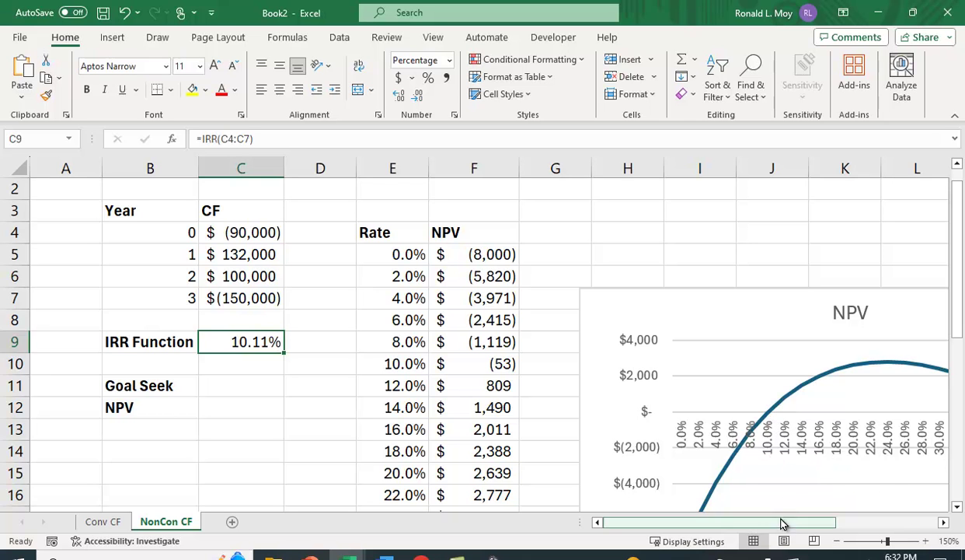
left_click_drag(781, 533, 861, 532)
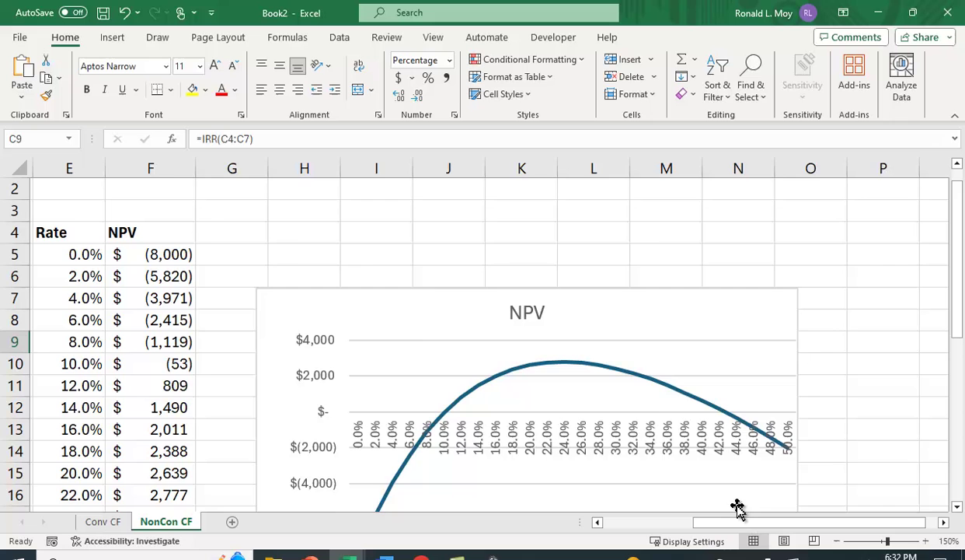
left_click_drag(739, 523, 674, 522)
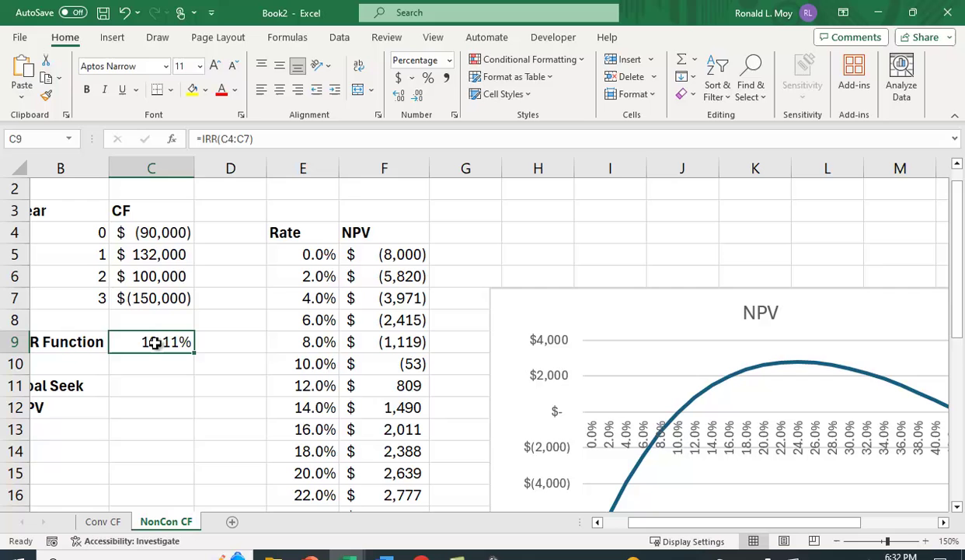
type("=irr(")
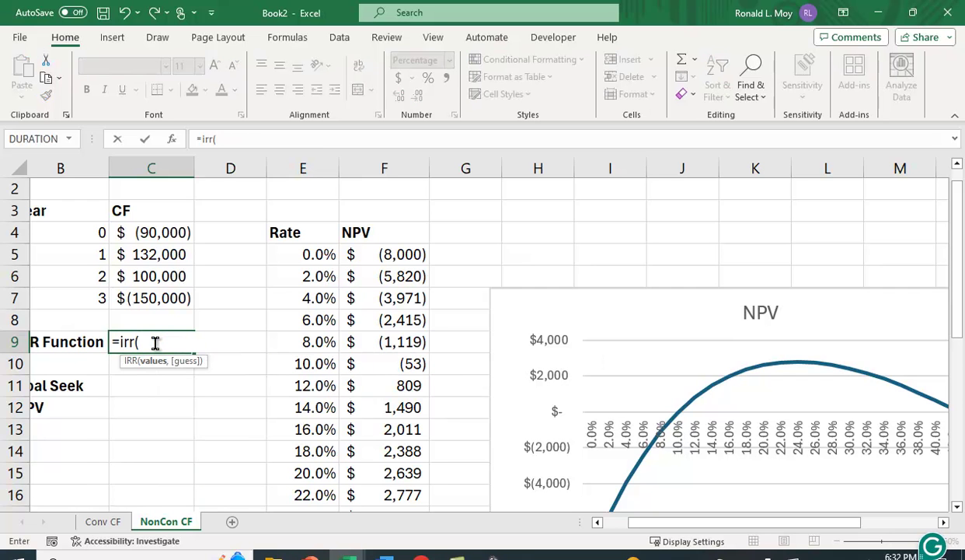
left_click_drag(155, 231, 166, 293)
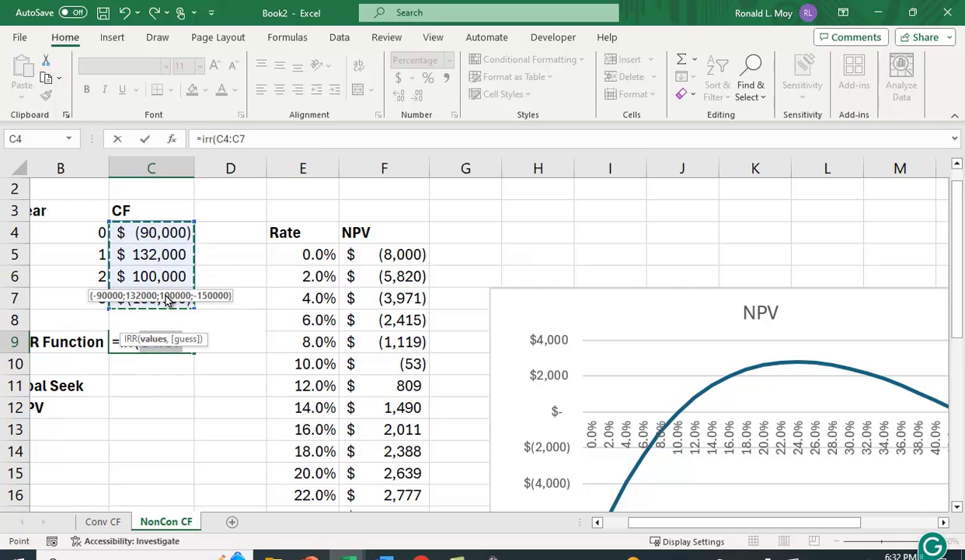
type(",")
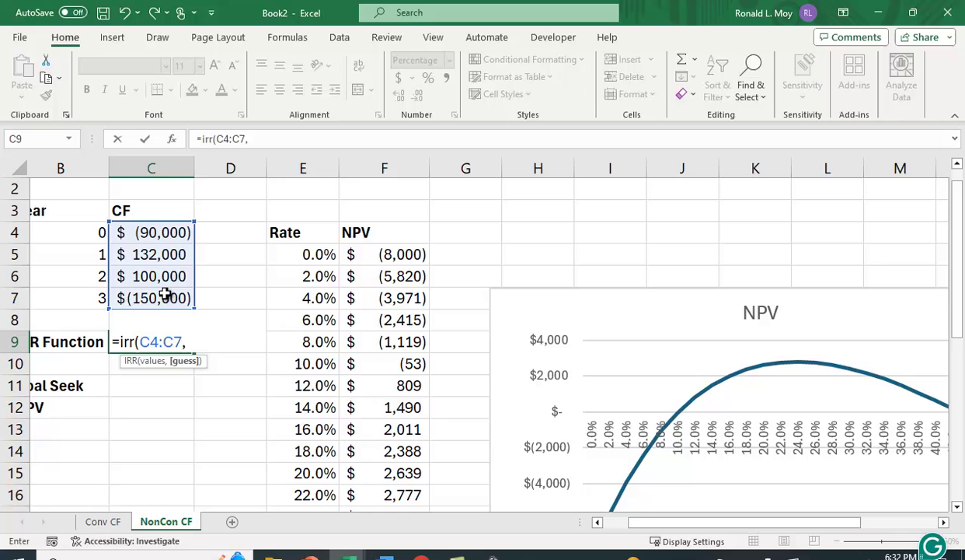
type("5%)")
key("Return")
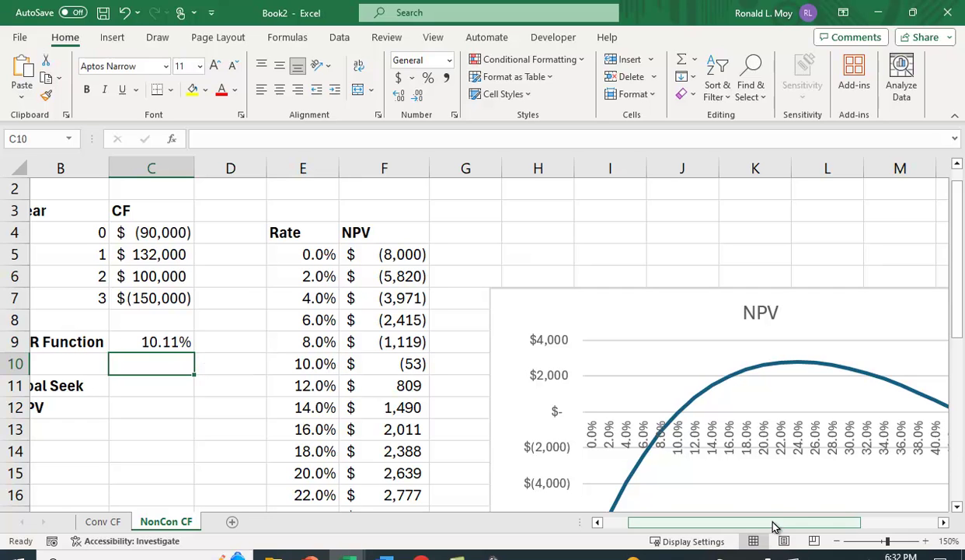
Replace the IRR formula in C9 with =IRR(C4:C7,40%), using a guess near the chart's second zero crossing.
left_click_drag(776, 522, 812, 540)
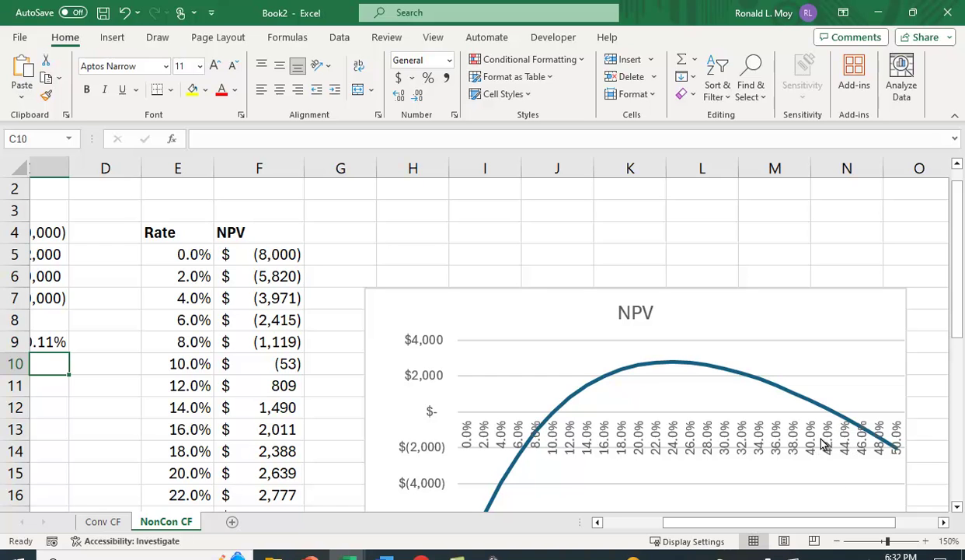
left_click_drag(695, 526, 635, 527)
left_click(250, 343)
type("=")
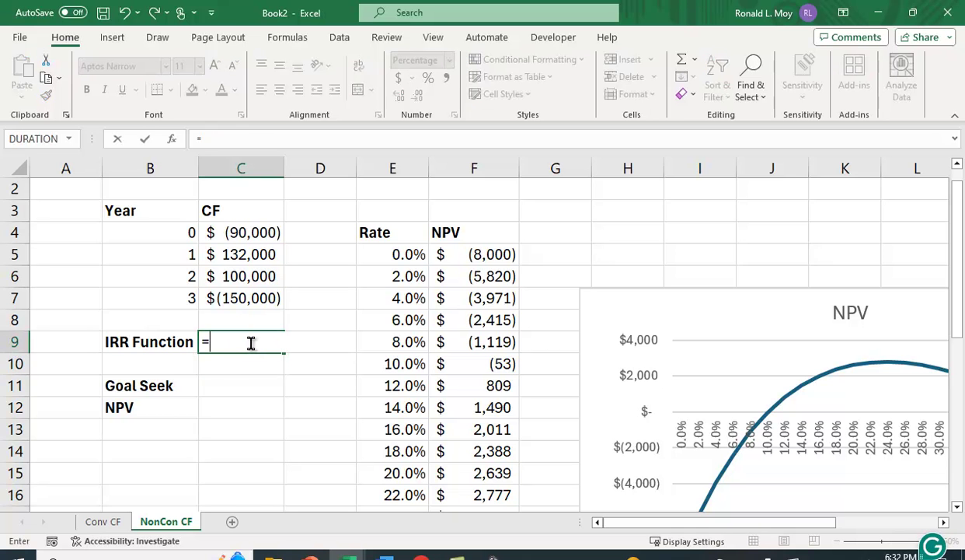
type("irr(")
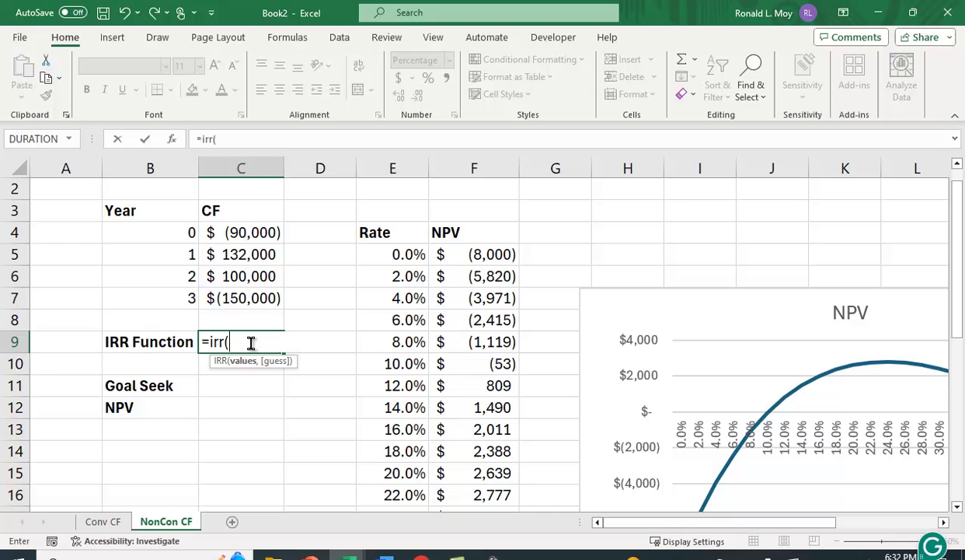
left_click_drag(267, 232, 267, 296)
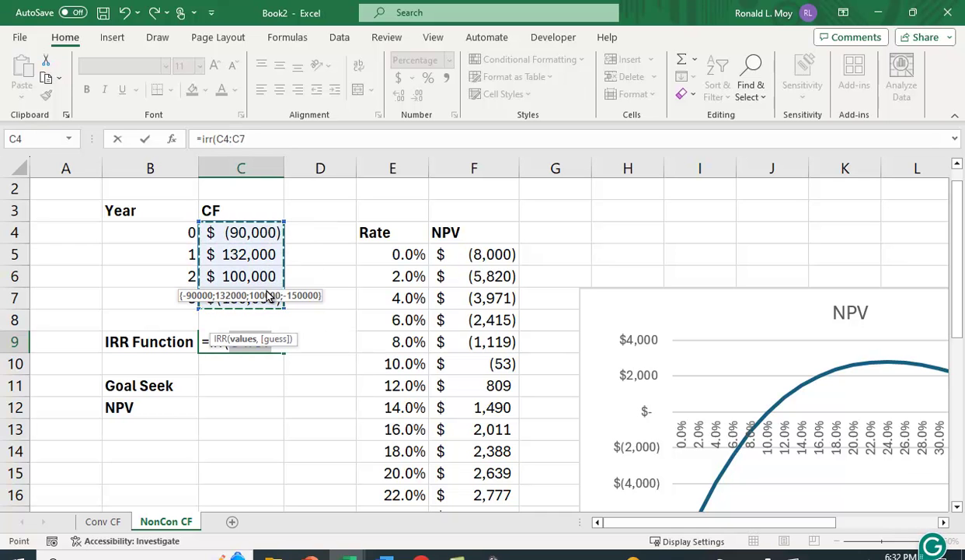
type(",40")
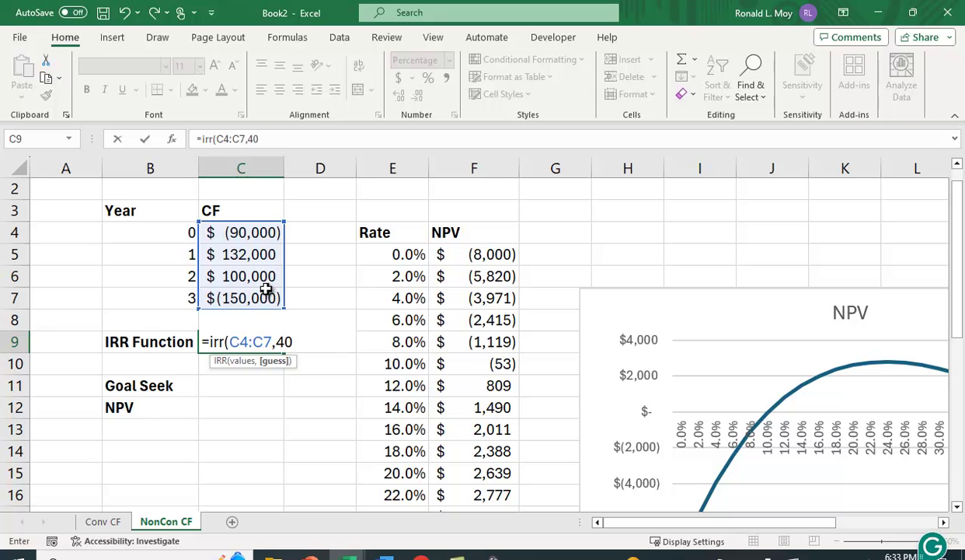
type("%)")
key("Return")
mouse_move(746, 520)
left_mouse_down()
mouse_move(817, 540)
mouse_move(791, 523)
mouse_move(731, 521)
left_mouse_up()
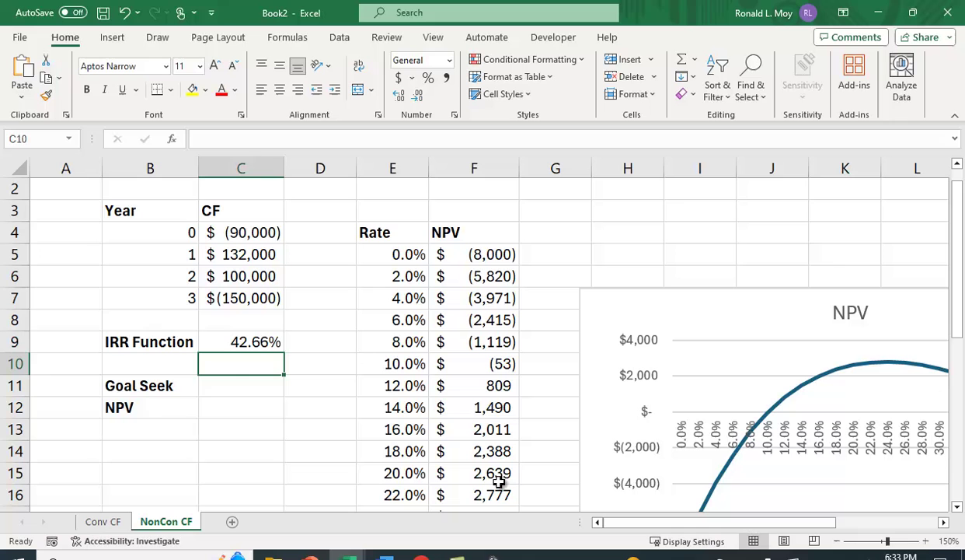
Calculate the NPV in C12 with =NPV(C11,C5:C7)+C4, using the empty Goal Seek cell as the rate.
left_click(232, 410)
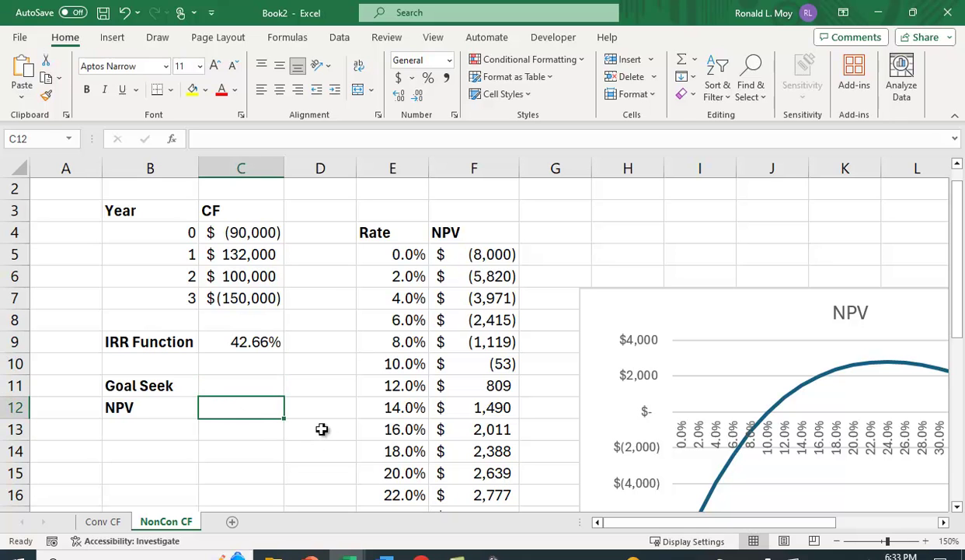
type("=npv(")
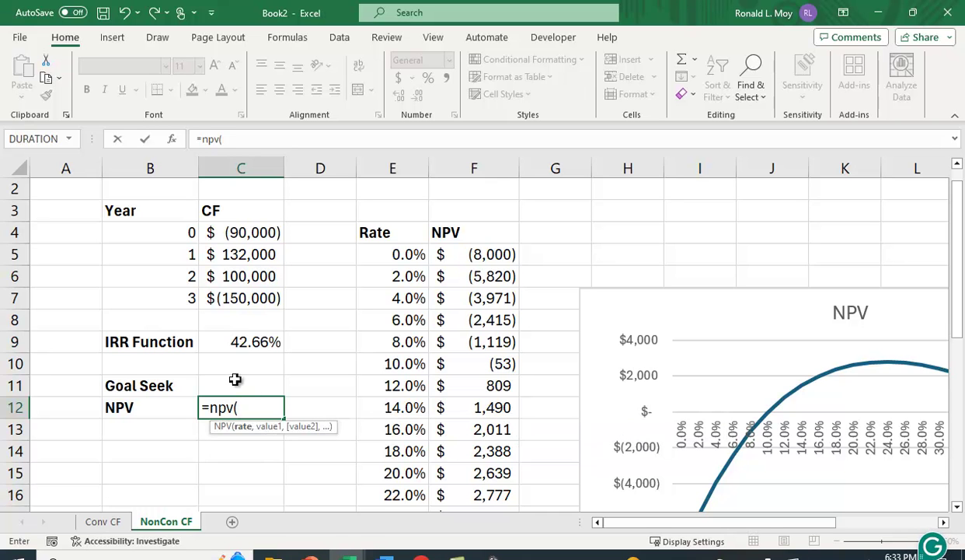
left_click(234, 385)
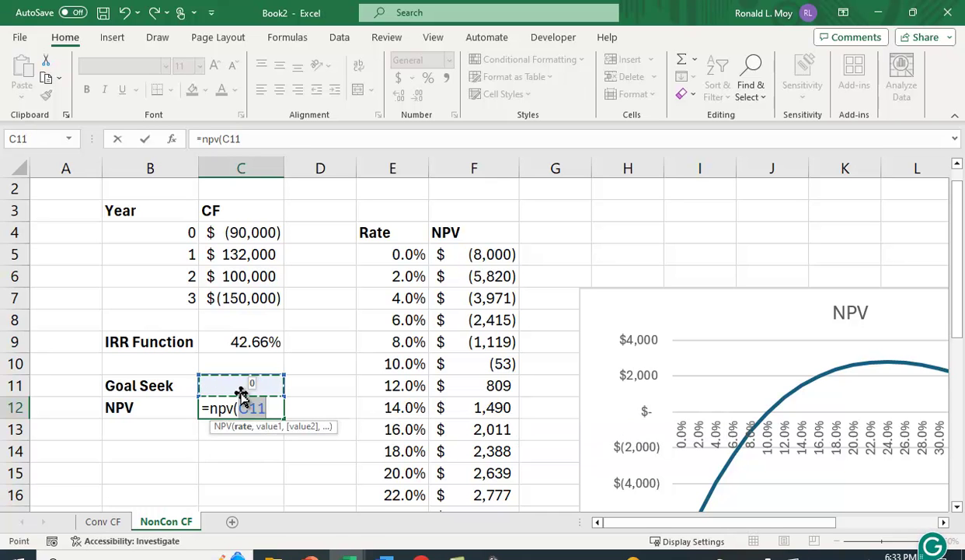
type(",")
left_click_drag(270, 254, 270, 309)
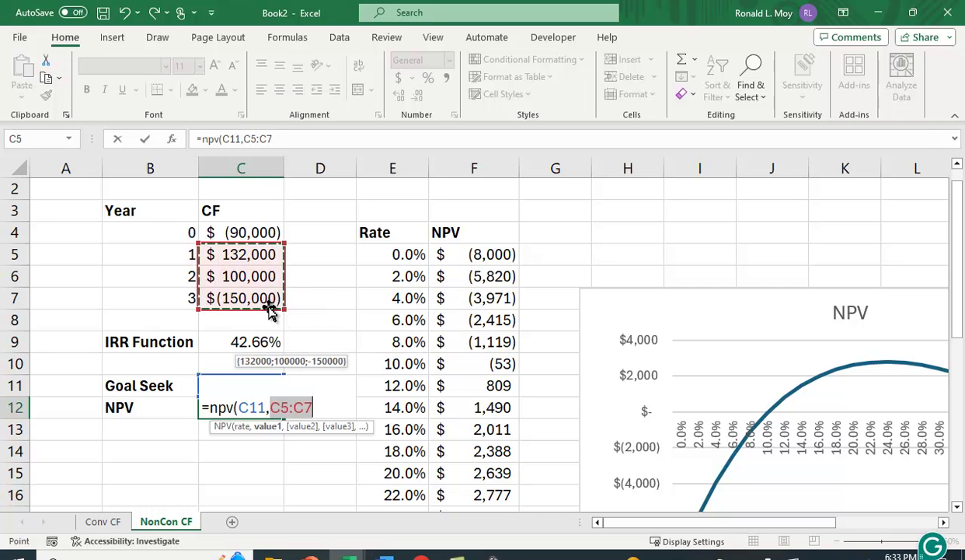
type(")")
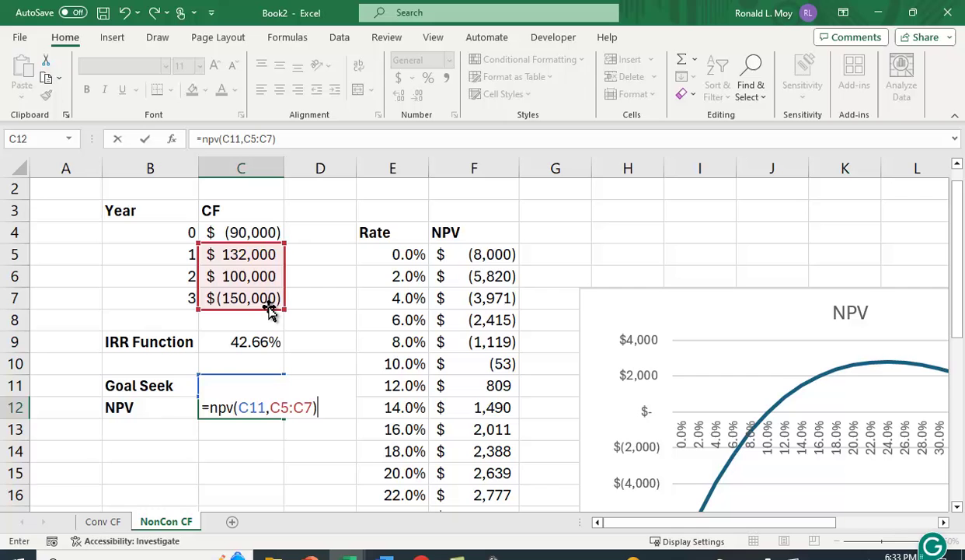
type("+")
scroll(340, 227, "up", 1)
left_click(259, 253)
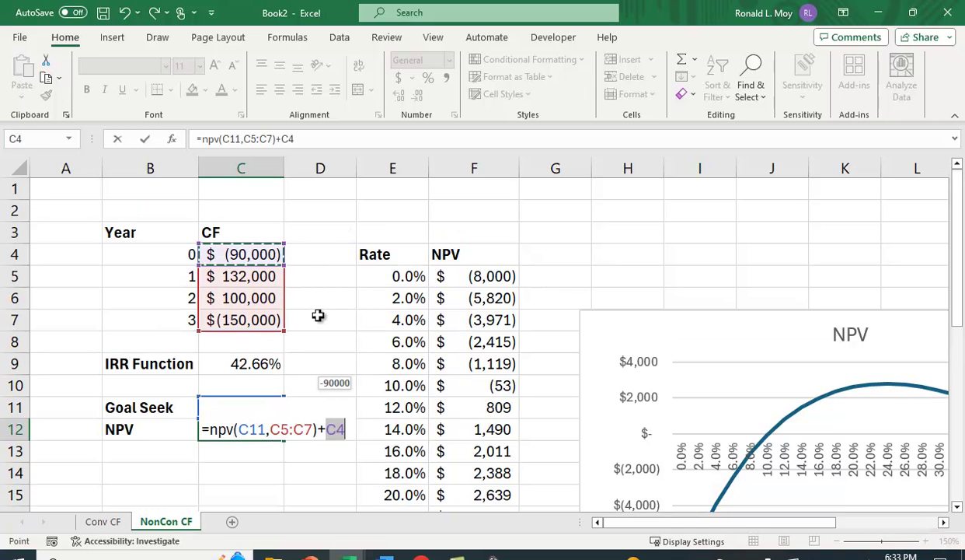
key("Return")
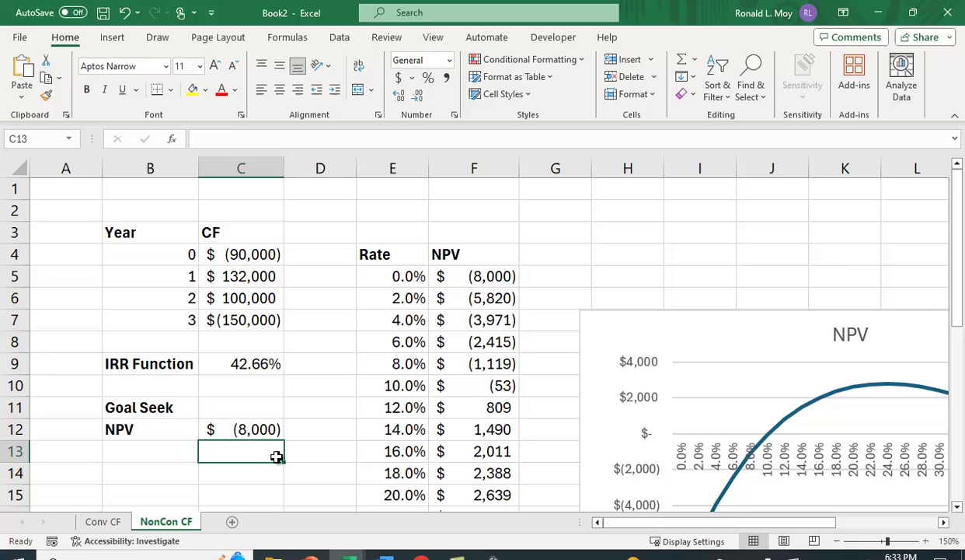
Run Goal Seek to set the NPV in C12 to 0 by changing cell C11, and keep the solution.
left_click(245, 426)
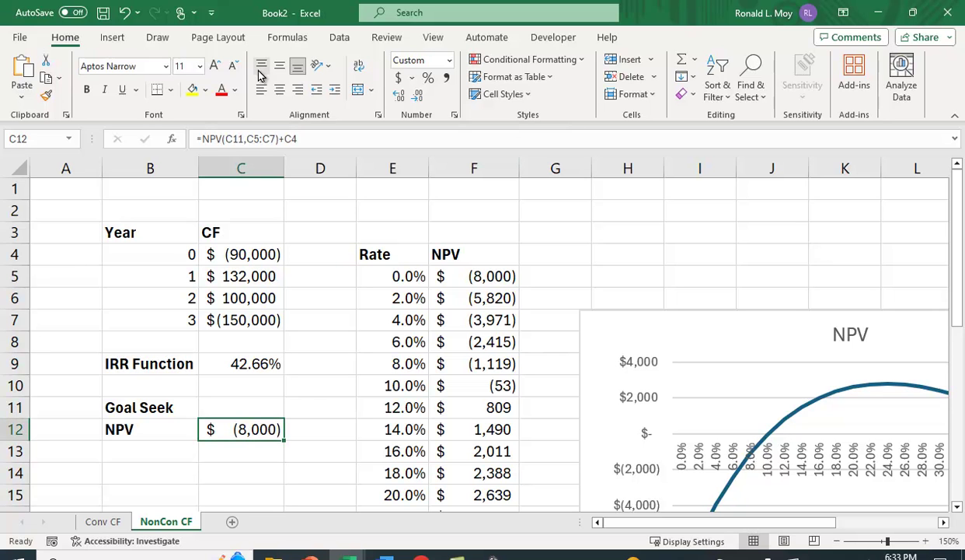
left_click(334, 38)
left_click(681, 87)
left_click(707, 140)
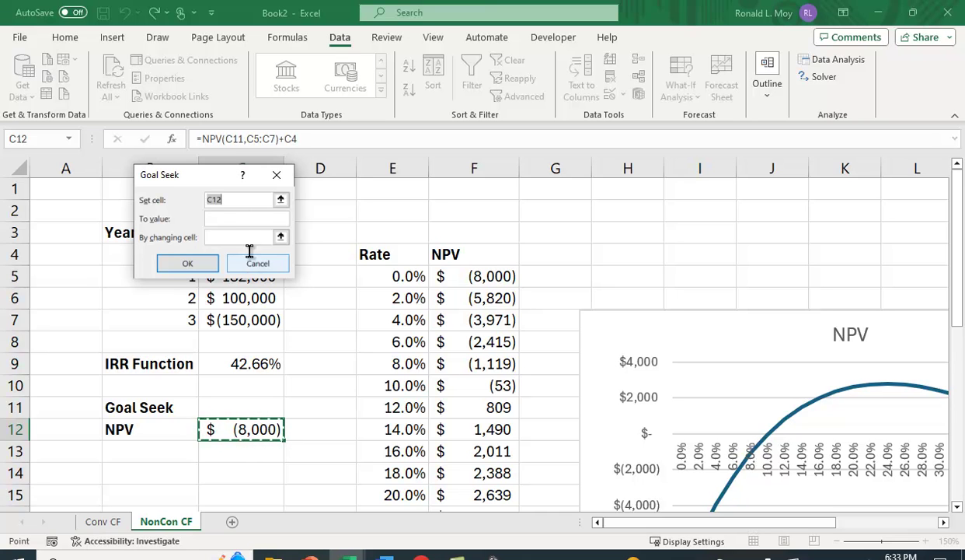
left_click(244, 217)
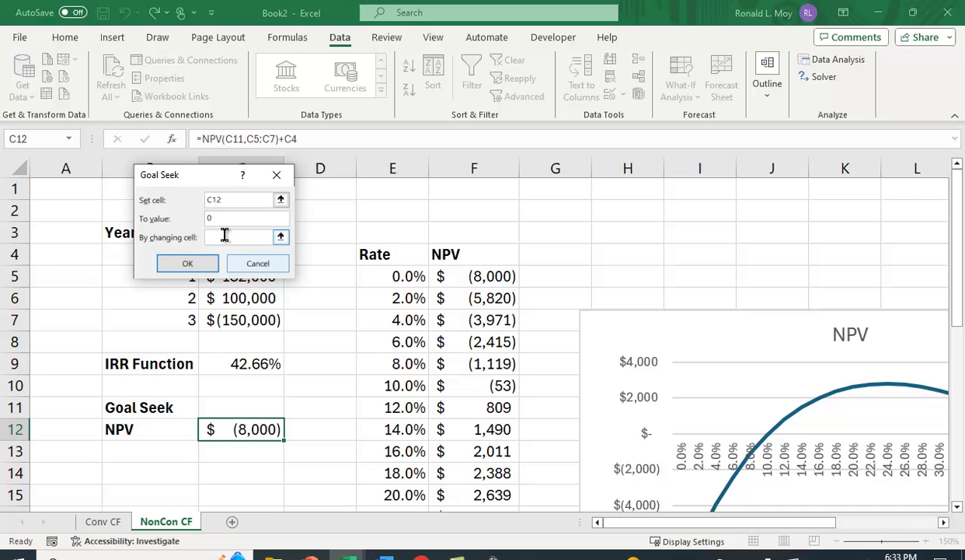
left_click(224, 235)
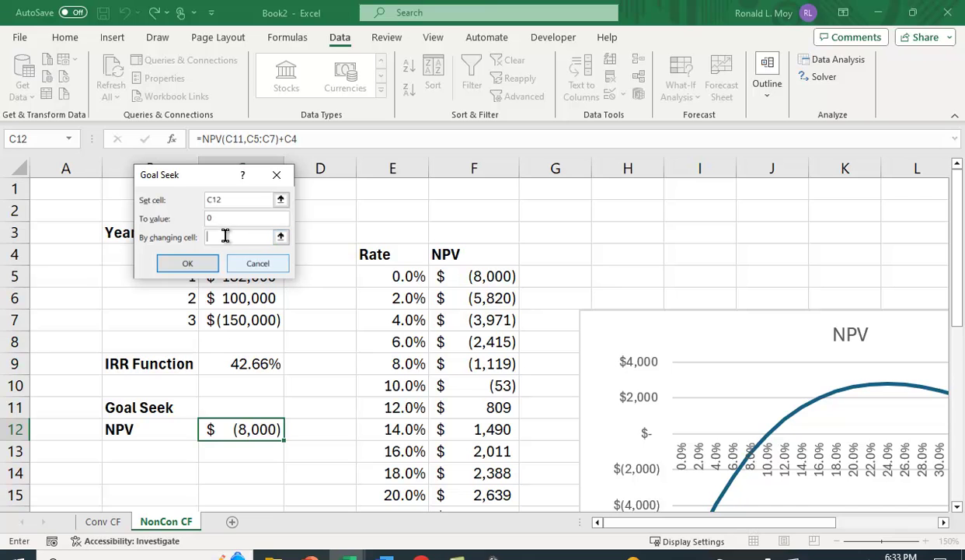
left_click(243, 406)
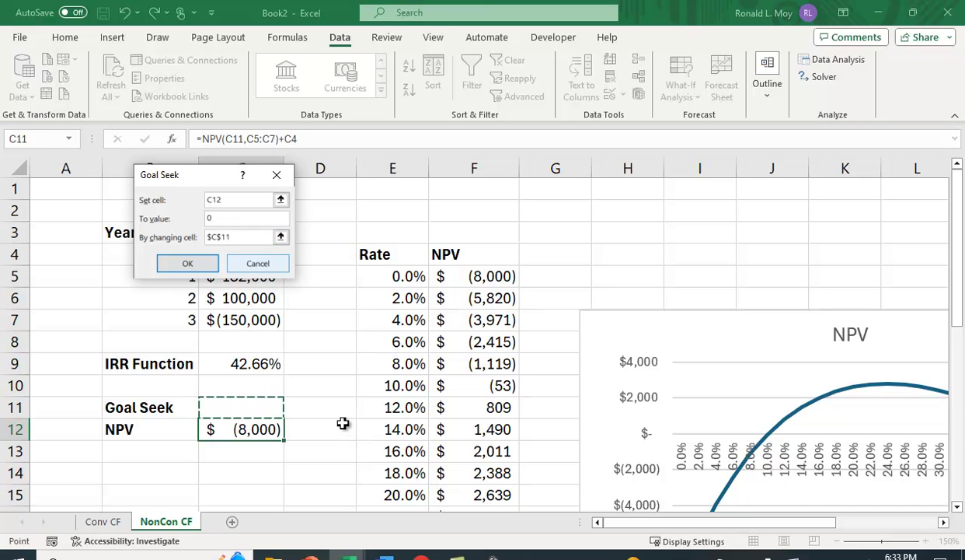
left_click(187, 263)
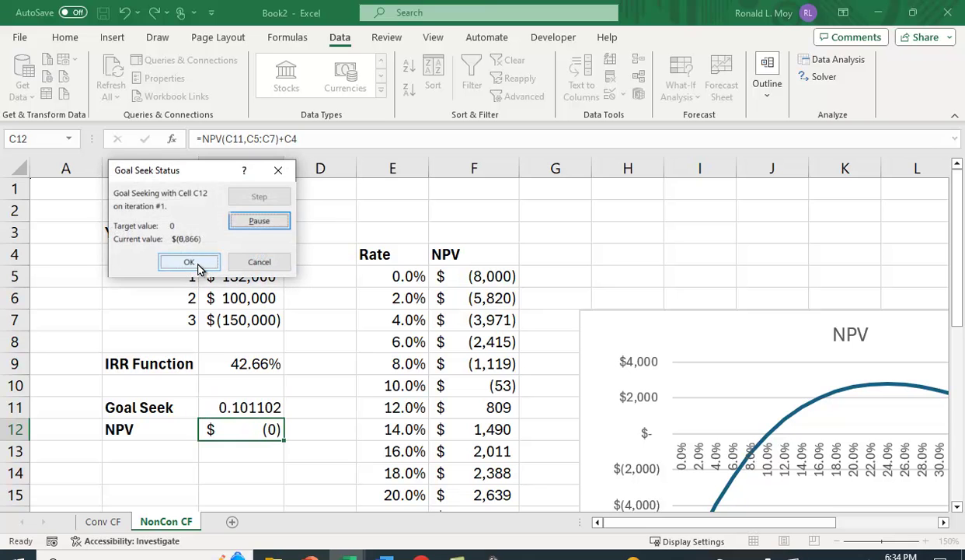
left_click(193, 263)
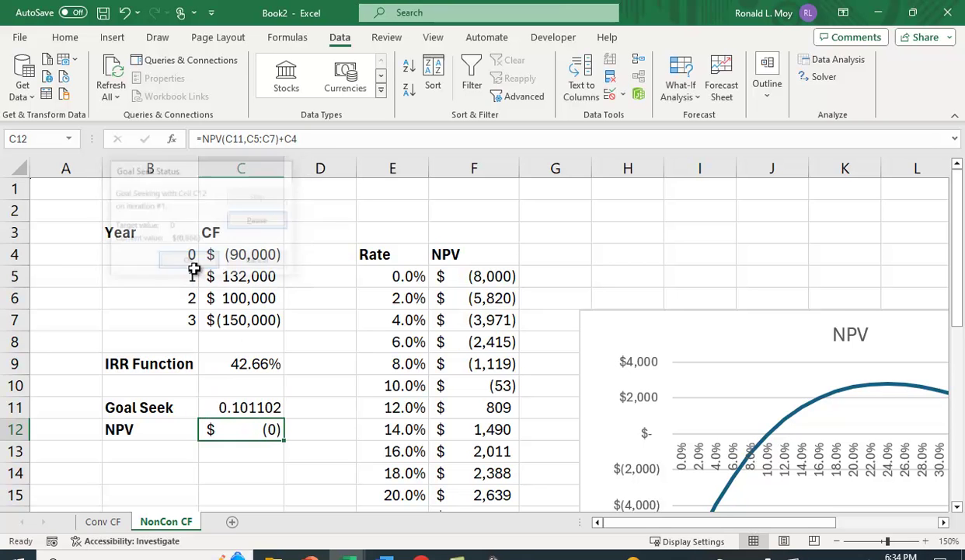
Format the Goal Seek result in C11 as a percentage with two decimal places.
left_click(243, 403)
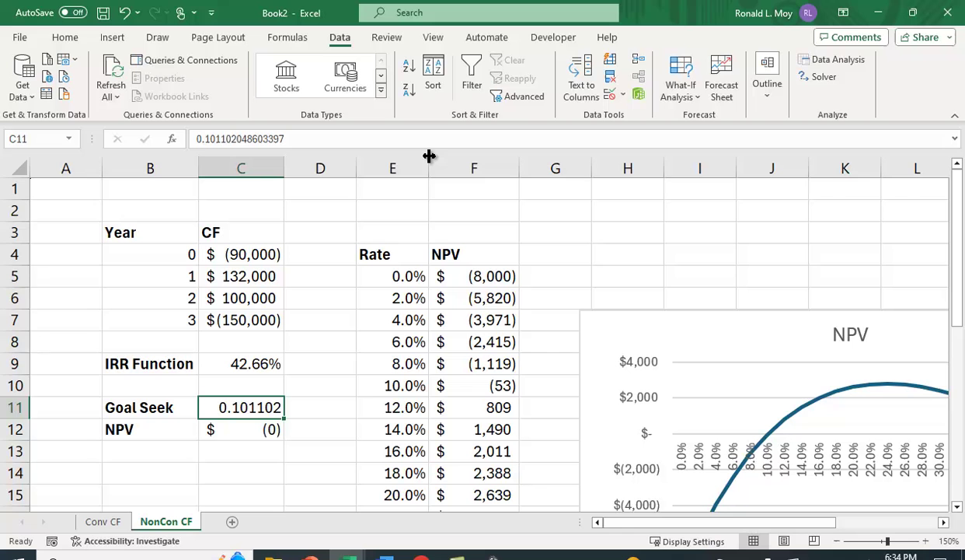
left_click(67, 39)
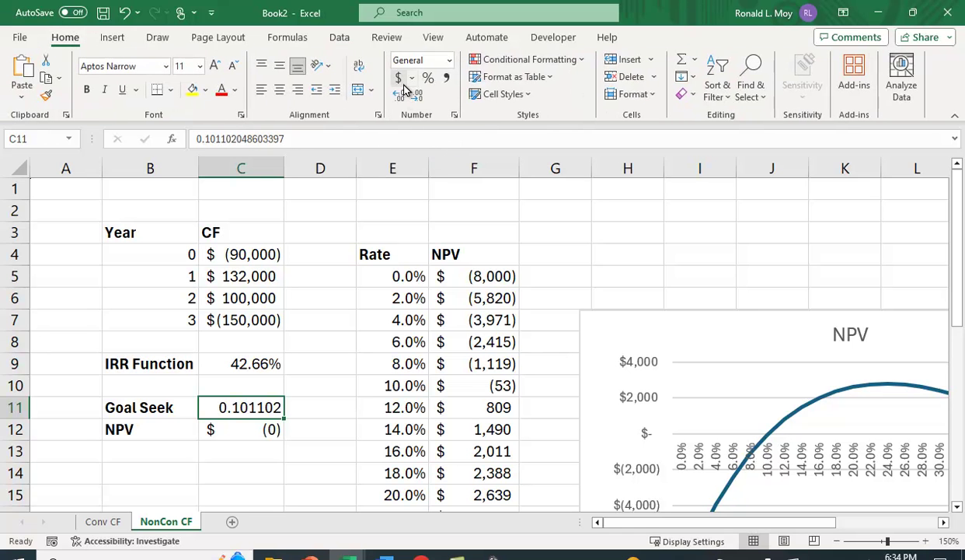
left_click(427, 78)
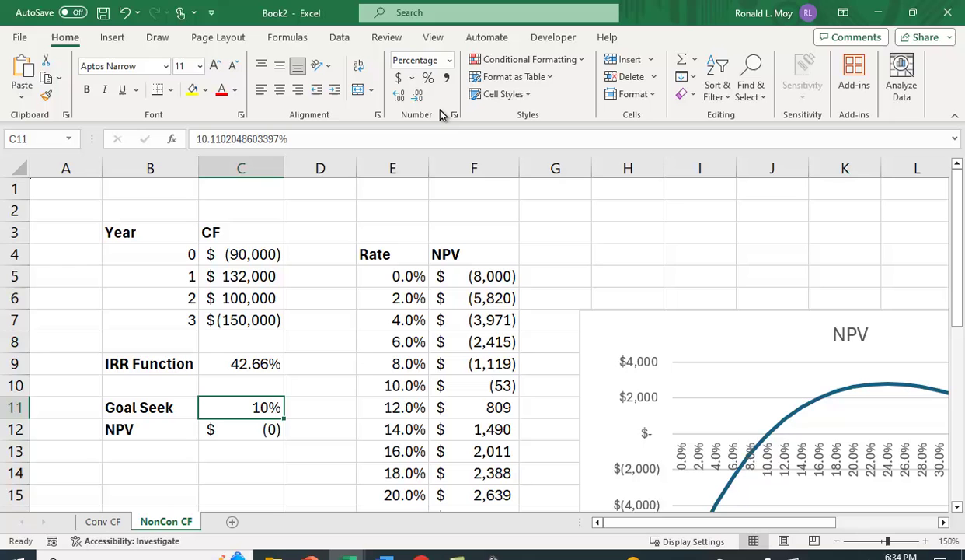
left_click(398, 95)
left_click(398, 95)
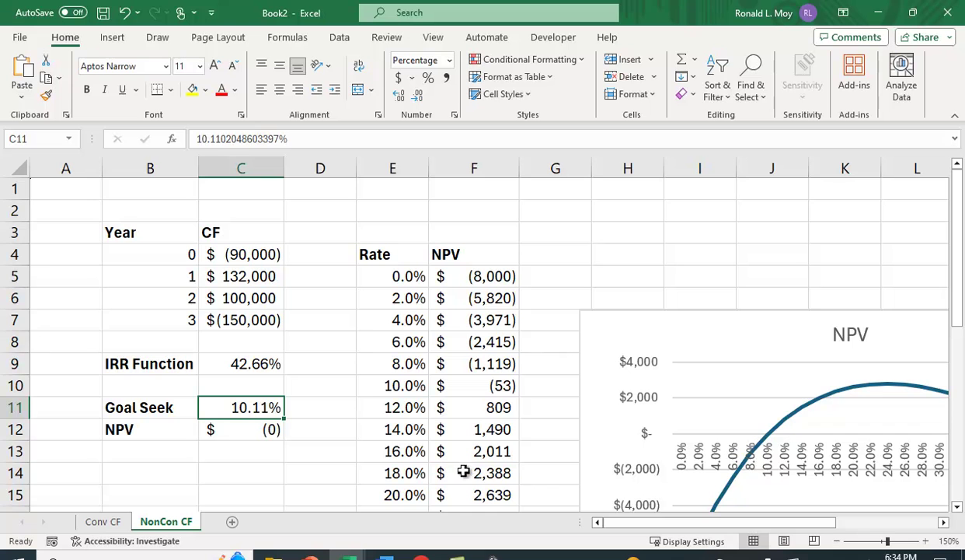
left_click_drag(682, 519, 751, 541)
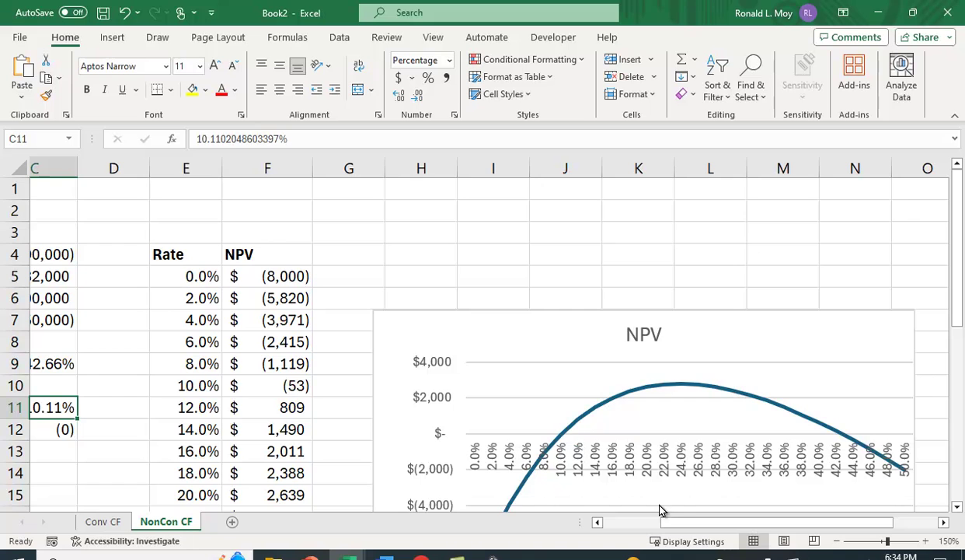
left_click_drag(689, 519, 625, 519)
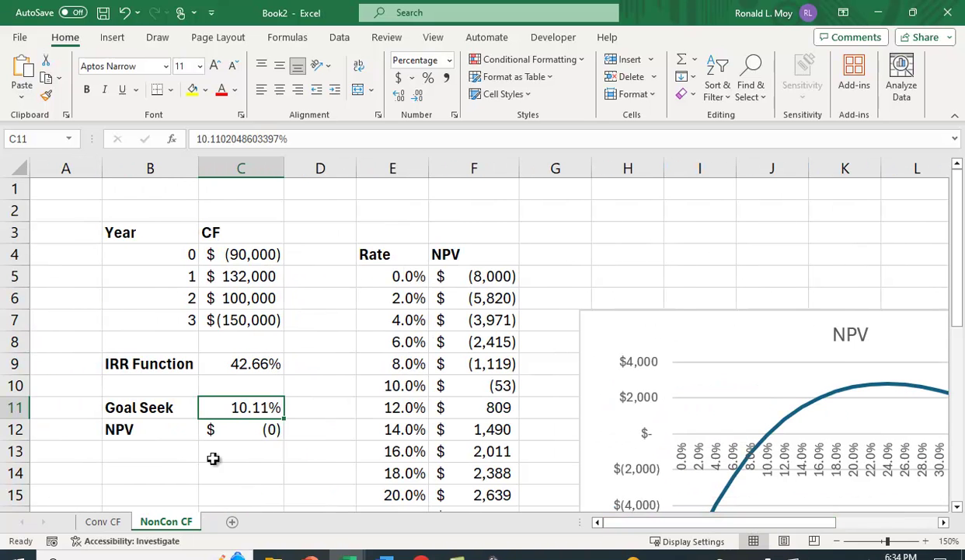